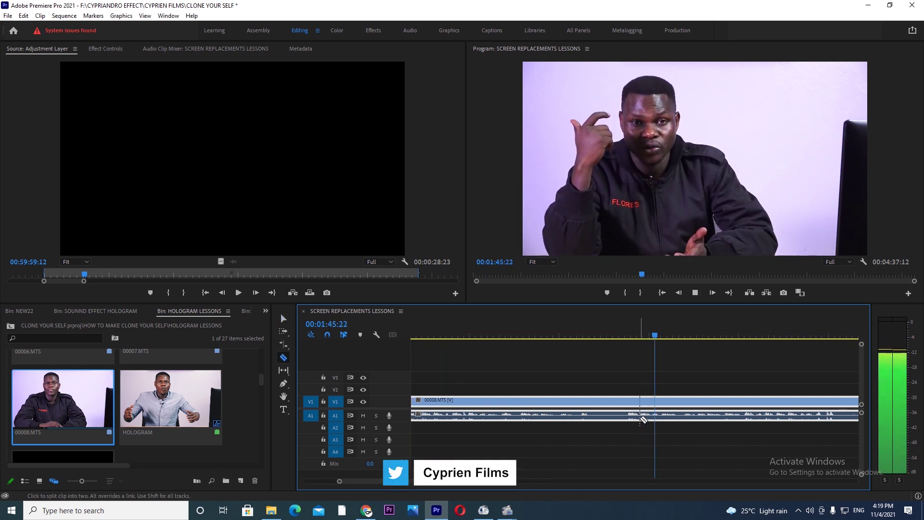
# - Split the 00008.MTS clip just before the speaking passage and delete everything before the cut
pyautogui.click(640, 417)
pyautogui.press('Delete')
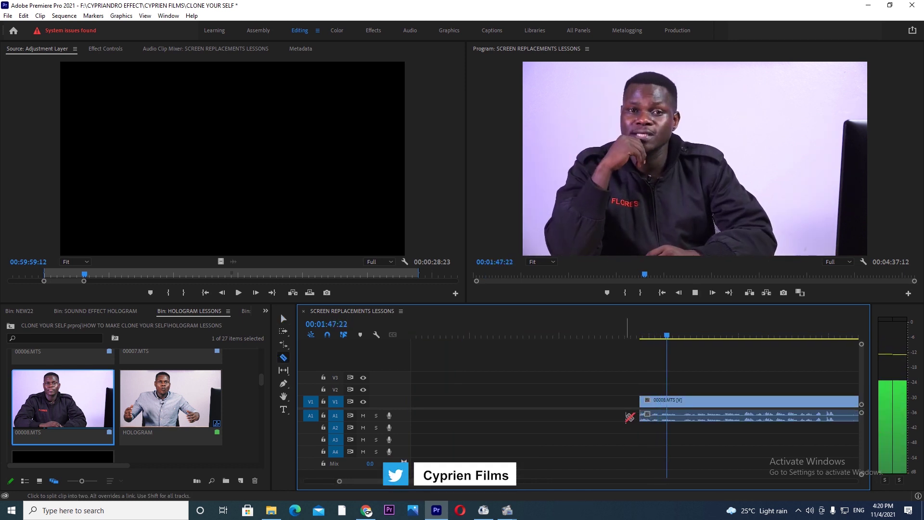
# - Split the remaining 00008.MTS footage at three points around the unwanted passages
pyautogui.scroll(-3, 630, 417)
pyautogui.scroll(-1, 616, 415)
pyautogui.click(573, 415)
pyautogui.scroll(-1, 574, 424)
pyautogui.press('-')
pyautogui.press('-')
pyautogui.press('-')
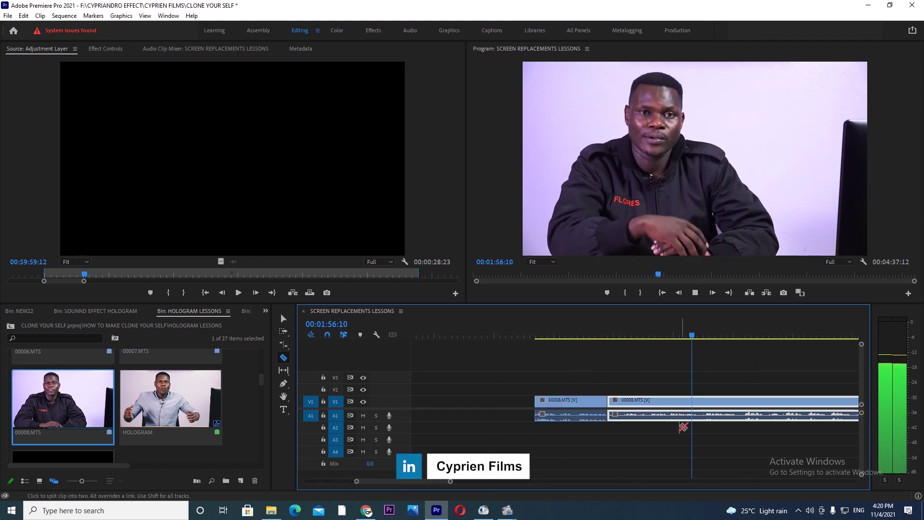
pyautogui.click(669, 415)
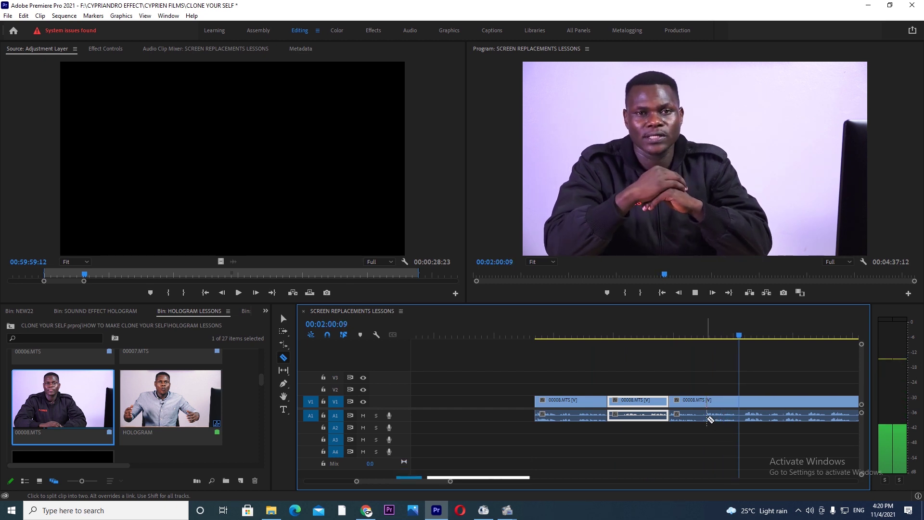
pyautogui.click(705, 416)
# - Delete the two middle 00008.MTS pieces between the cuts, leaving the first and last pieces in place
pyautogui.press('v')
pyautogui.click(684, 418)
pyautogui.press('Delete')
pyautogui.click(657, 416)
pyautogui.press('Delete')
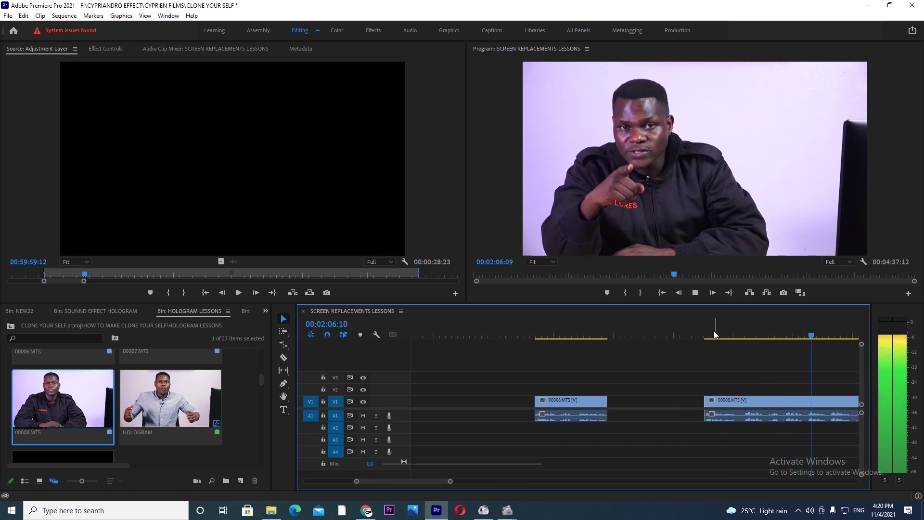
# - Cut another unwanted passage out of the last 00008.MTS piece and delete it
pyautogui.click(701, 336)
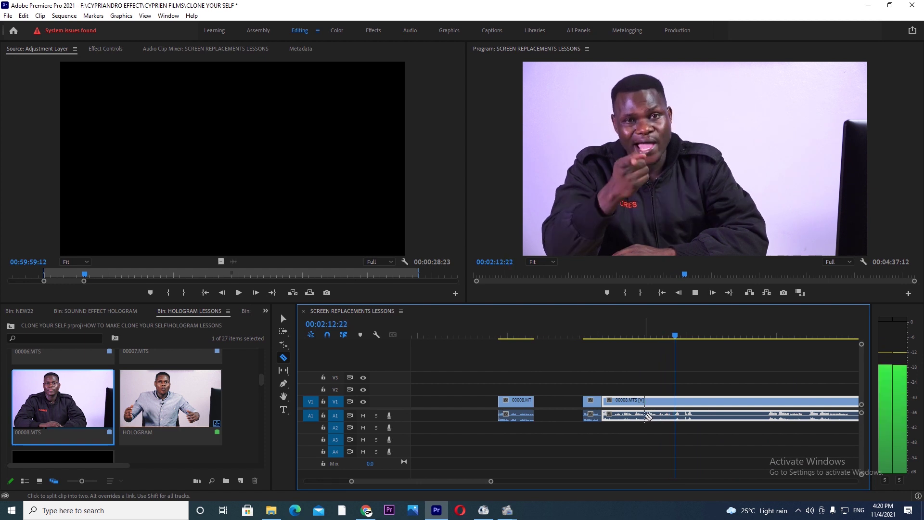
pyautogui.click(647, 417)
pyautogui.press('Delete')
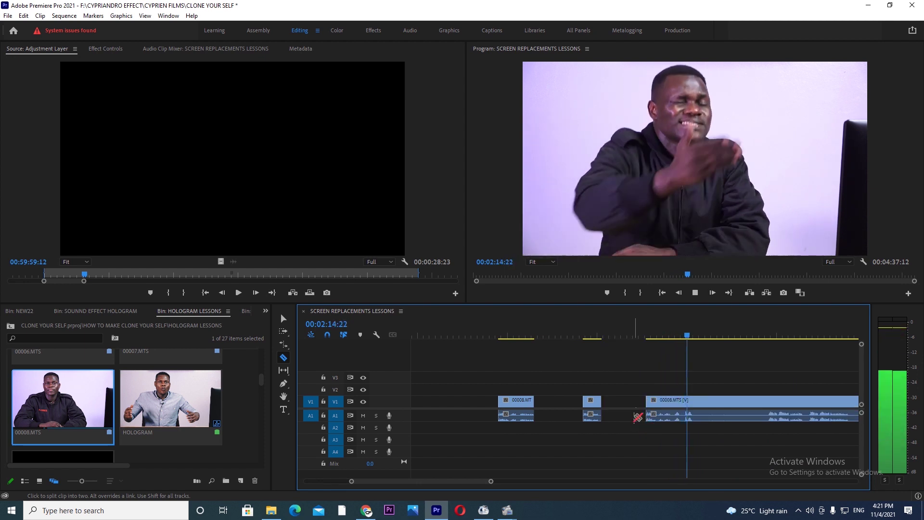
# - Split the last 00008.MTS piece at 00:02:16:06 and delete all footage after the cut
pyautogui.click(695, 417)
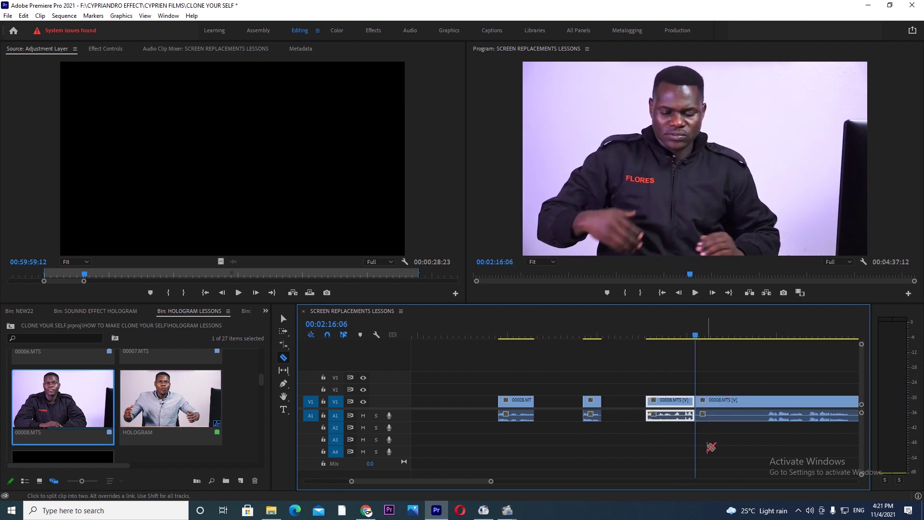
pyautogui.hscroll(-2, 711, 447)
pyautogui.press('v')
pyautogui.click(737, 421)
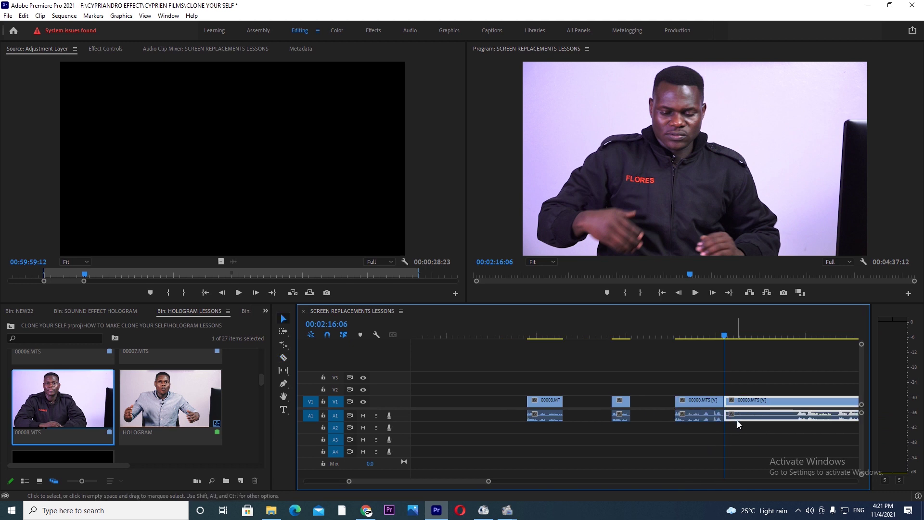
pyautogui.press('Delete')
# - Delete the empty gaps before and between the 00008.MTS pieces so they run continuously from the sequence start
pyautogui.click(645, 413)
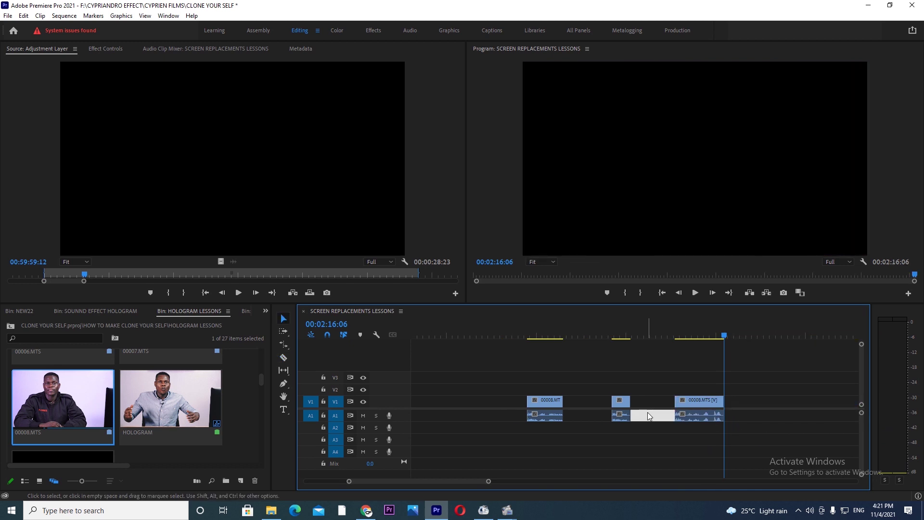
pyautogui.press('Delete')
pyautogui.click(593, 416)
pyautogui.press('Delete')
pyautogui.moveTo(529, 338); pyautogui.dragTo(112, 424)
pyautogui.click(500, 418)
pyautogui.press('Delete')
# - Place the TV clip 00036.MTS from the HOLOGRAM LESSONS bin on track V2 at the start of the sequence
pyautogui.press('-')
pyautogui.press('-')
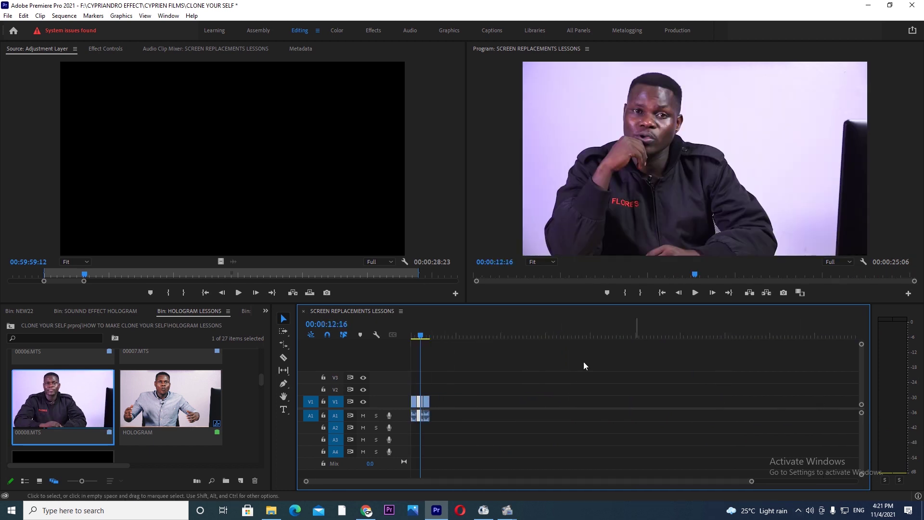
pyautogui.press('Home')
pyautogui.press('=')
pyautogui.press('=')
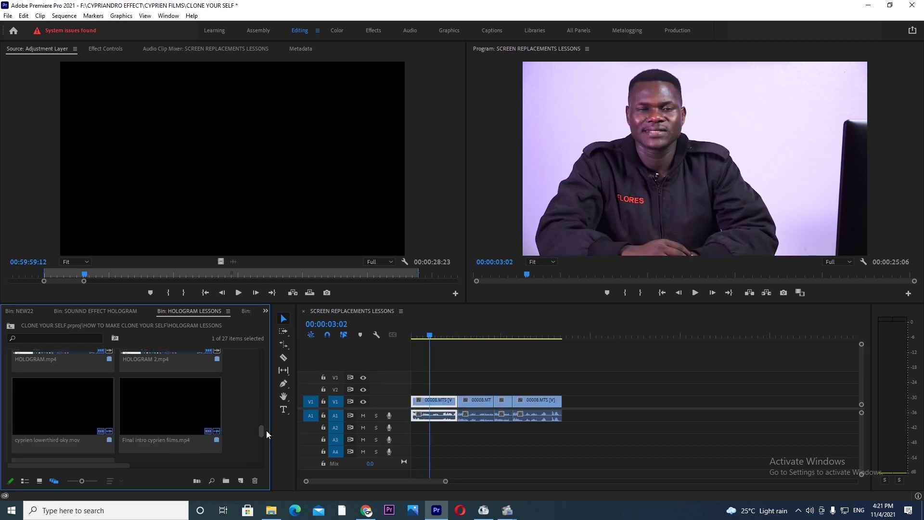
pyautogui.moveTo(267, 431); pyautogui.dragTo(265, 451)
pyautogui.click(164, 422)
pyautogui.moveTo(167, 406); pyautogui.dragTo(410, 393)
# - Unlink the 00036.MTS clip and delete its audio
pyautogui.rightClick(427, 391)
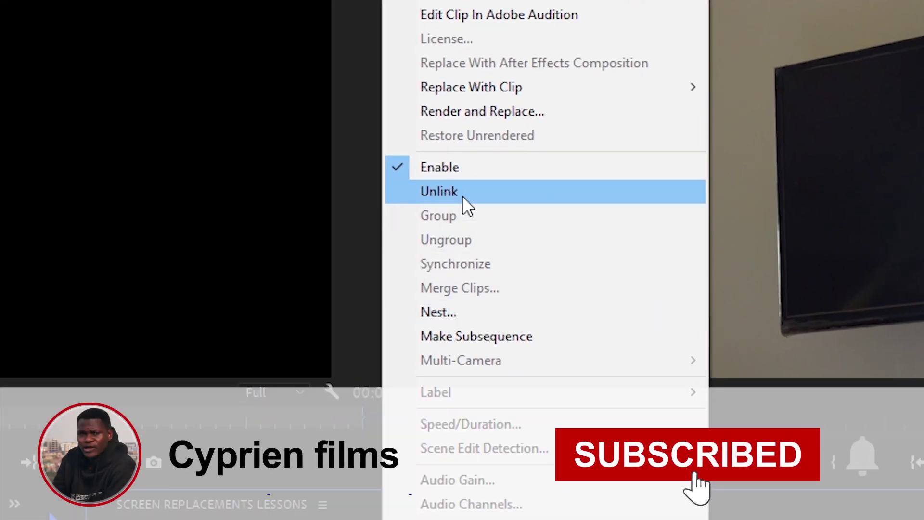
pyautogui.click(463, 195)
pyautogui.click(445, 430)
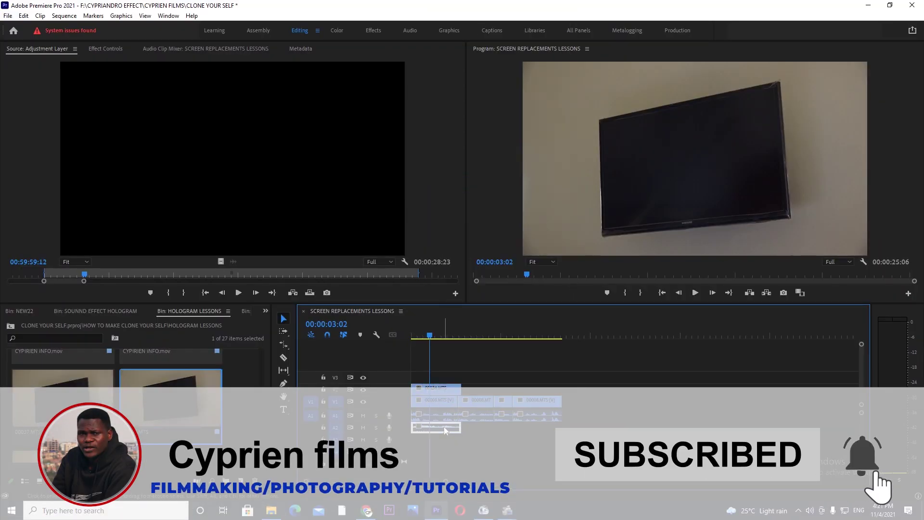
pyautogui.press('Delete')
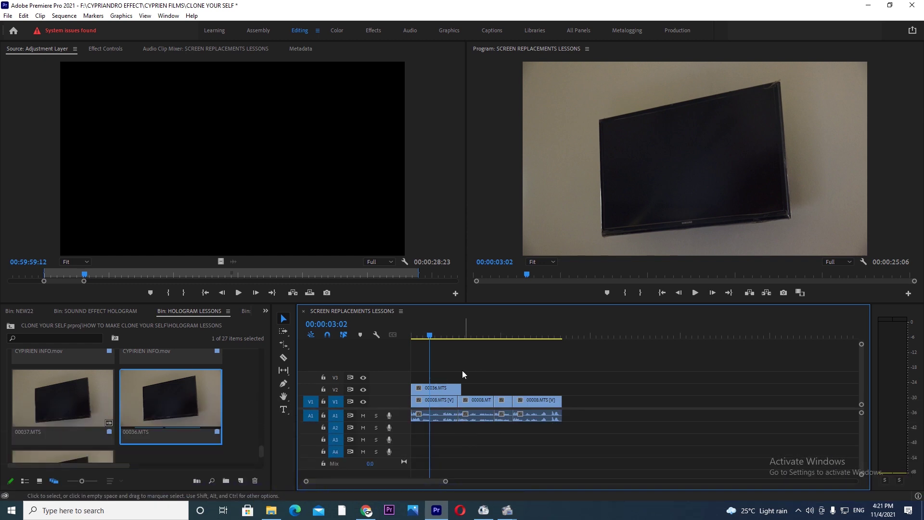
# - Rate-stretch the 00036.MTS clip to end with the last 00008.MTS piece, at about 39% speed
pyautogui.click(447, 332)
pyautogui.moveTo(462, 388); pyautogui.dragTo(501, 400)
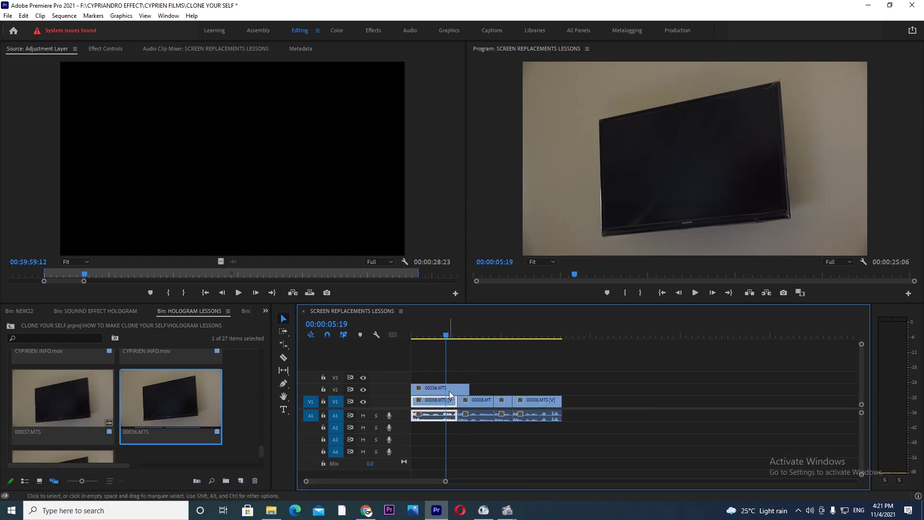
pyautogui.click(285, 344)
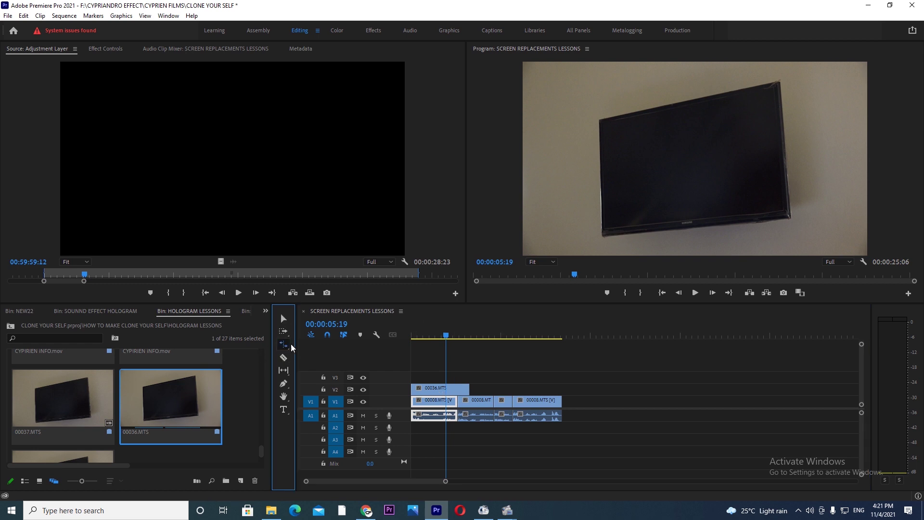
pyautogui.moveTo(465, 388); pyautogui.dragTo(561, 388)
# - Move the 00036.MTS clip along V2 to start at about 00:00:08:00, where the second 00008.MTS piece begins
pyautogui.moveTo(445, 335); pyautogui.dragTo(455, 375)
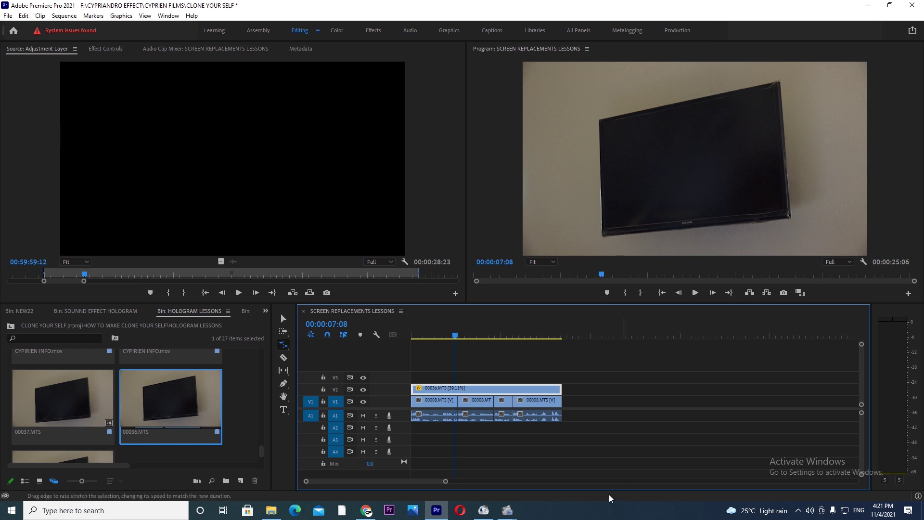
pyautogui.press('=')
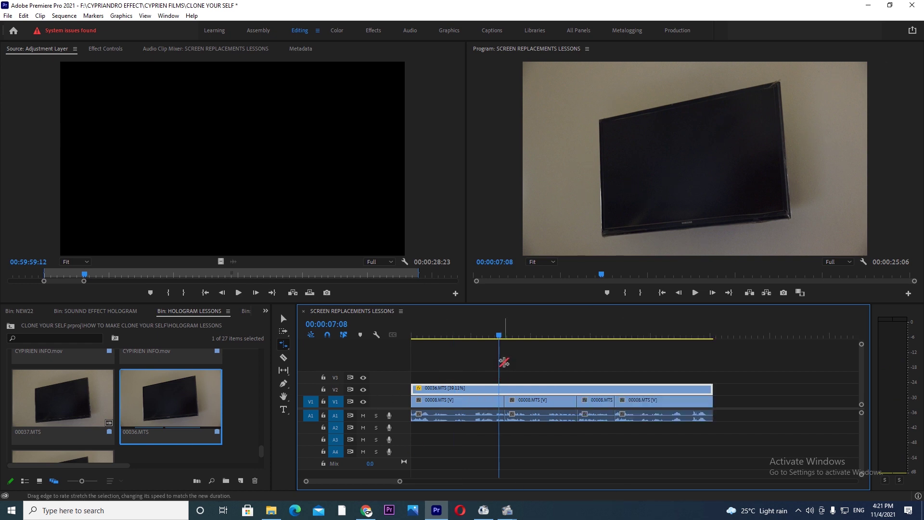
pyautogui.click(503, 334)
pyautogui.moveTo(505, 333); pyautogui.dragTo(508, 335)
pyautogui.press('v')
pyautogui.moveTo(529, 388); pyautogui.dragTo(570, 389)
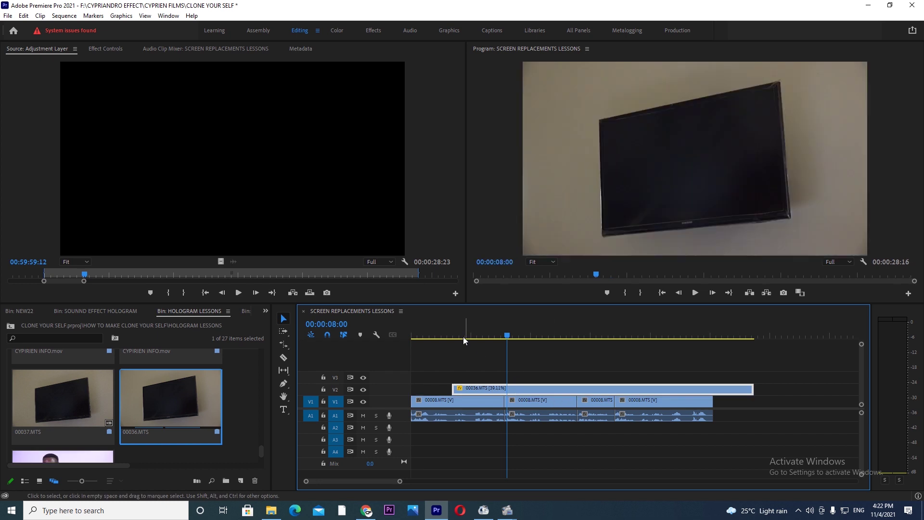
pyautogui.click(437, 337)
pyautogui.press('space')
pyautogui.moveTo(500, 389); pyautogui.dragTo(504, 391)
pyautogui.press('=')
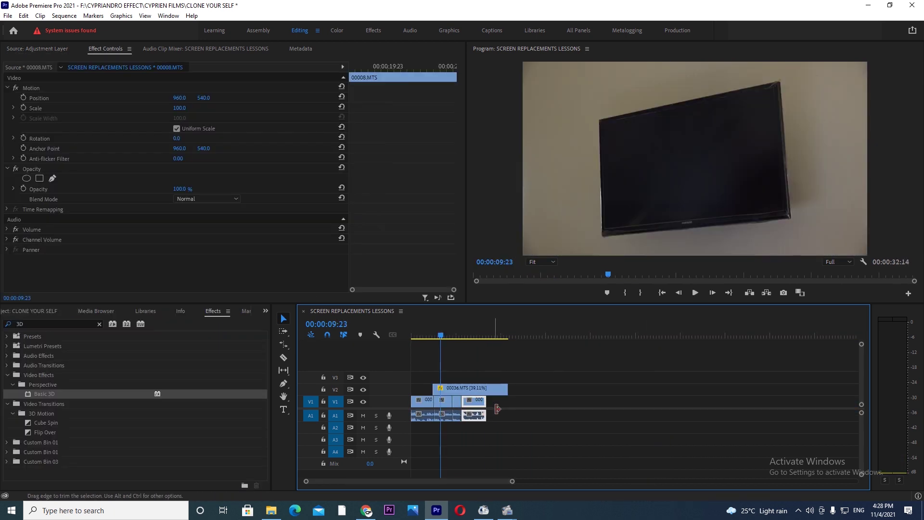
# - Nest the 00008.MTS pieces after the first one, keeping the default name Nested Sequence 19
pyautogui.moveTo(533, 404); pyautogui.dragTo(439, 423)
pyautogui.rightClick(472, 414)
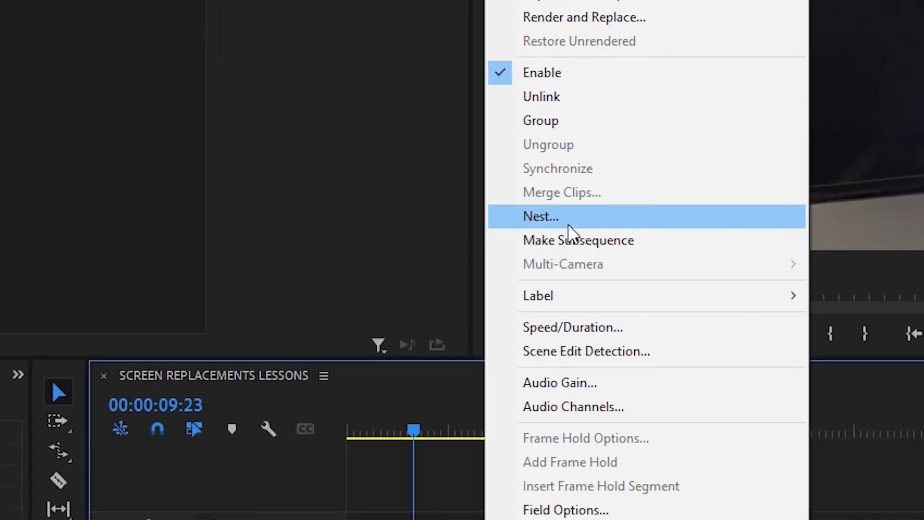
pyautogui.click(569, 227)
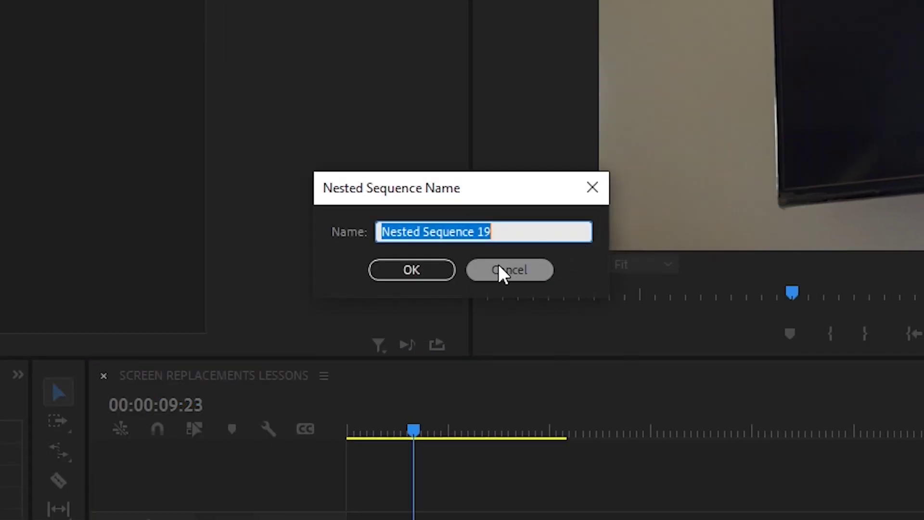
pyautogui.click(428, 271)
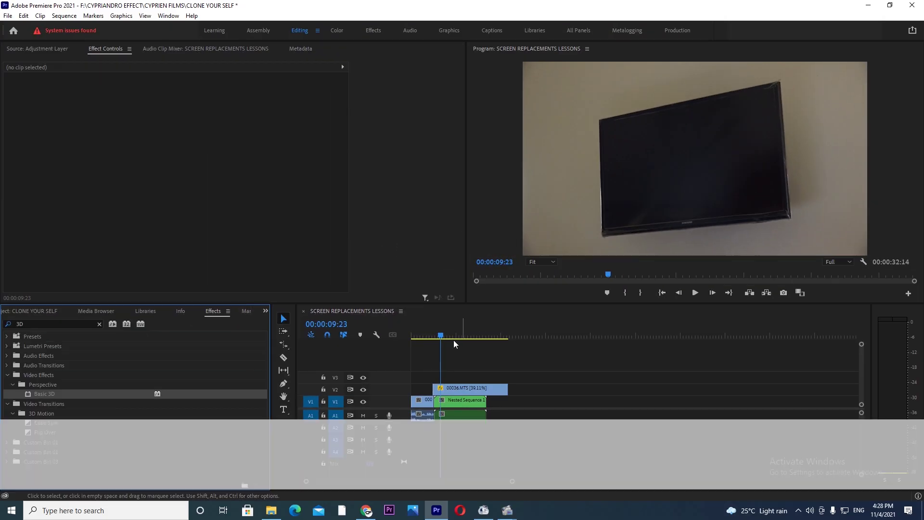
# - Align the start of the 00036.MTS clip with the start of the nested sequence and play it back
pyautogui.moveTo(446, 398); pyautogui.dragTo(412, 473)
pyautogui.press('=')
pyautogui.press('=')
pyautogui.moveTo(545, 390); pyautogui.dragTo(552, 391)
pyautogui.press('space')
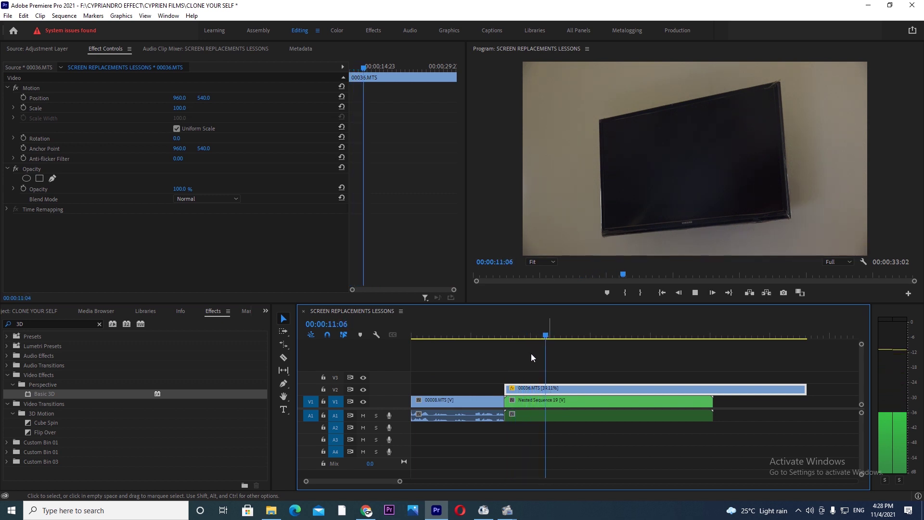
# - Toggle the visibility of track V2 to compare the TV clip with the nested footage underneath
pyautogui.click(537, 398)
pyautogui.click(537, 389)
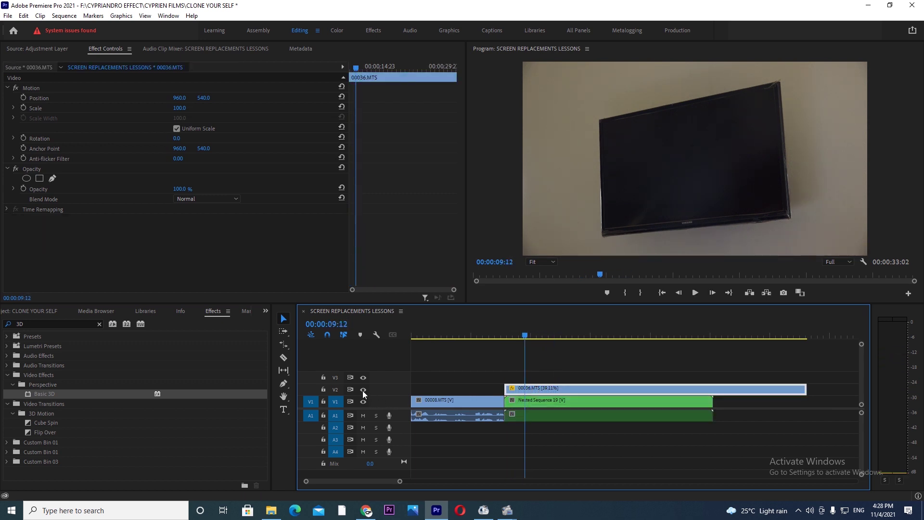
pyautogui.click(364, 390)
pyautogui.press('Left')
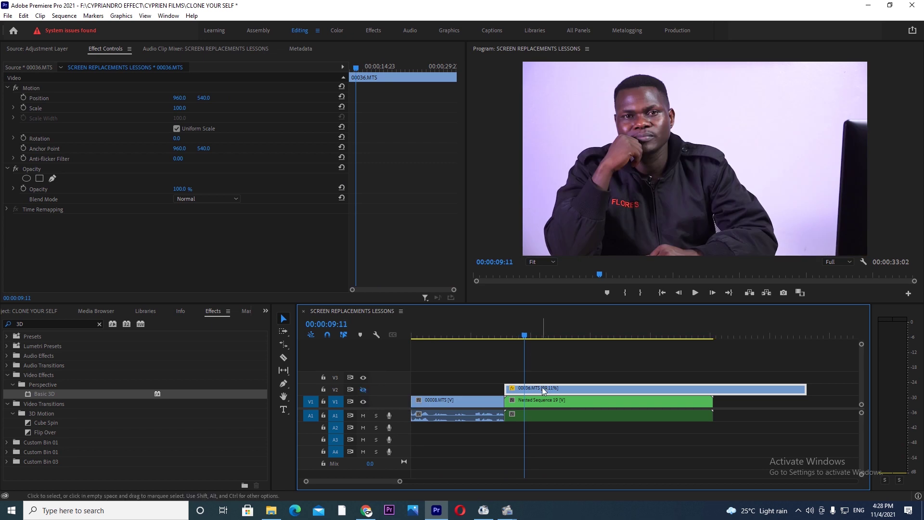
pyautogui.click(363, 390)
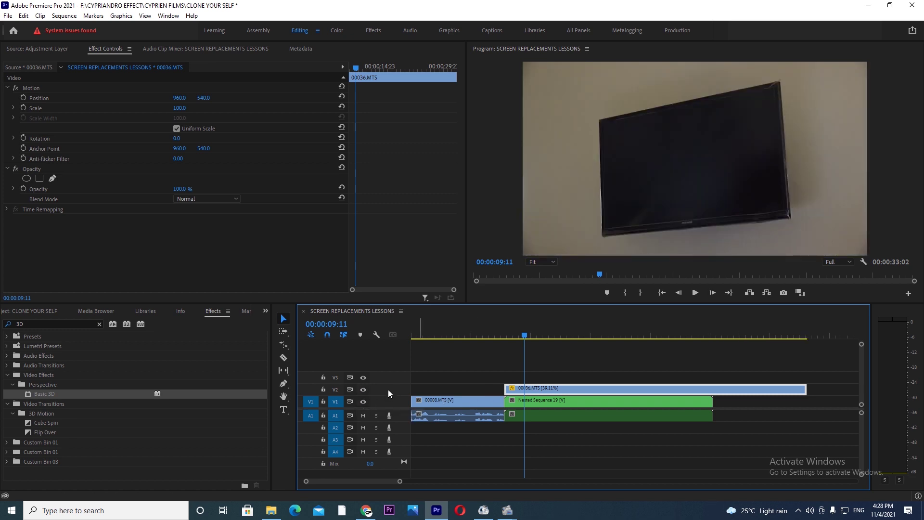
pyautogui.click(363, 389)
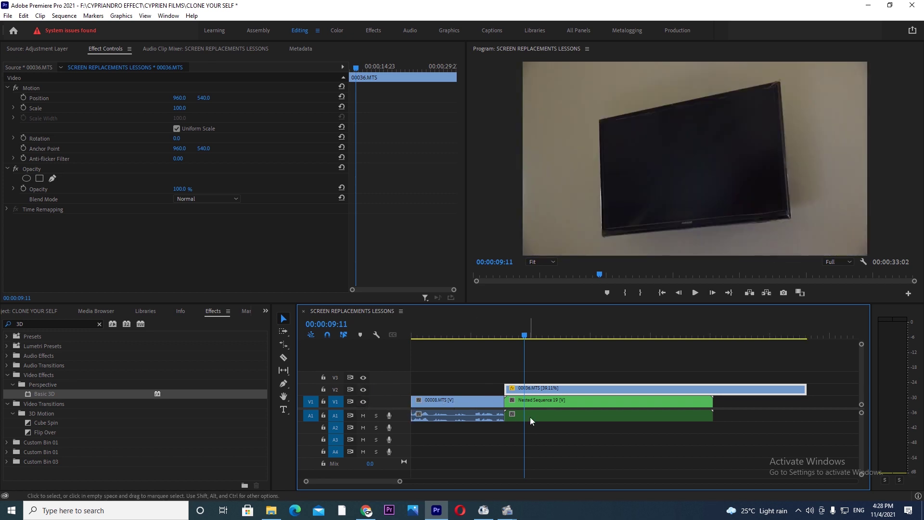
# - Split the 00036.MTS clip at the end of the nested sequence and delete the excess piece
pyautogui.press('c')
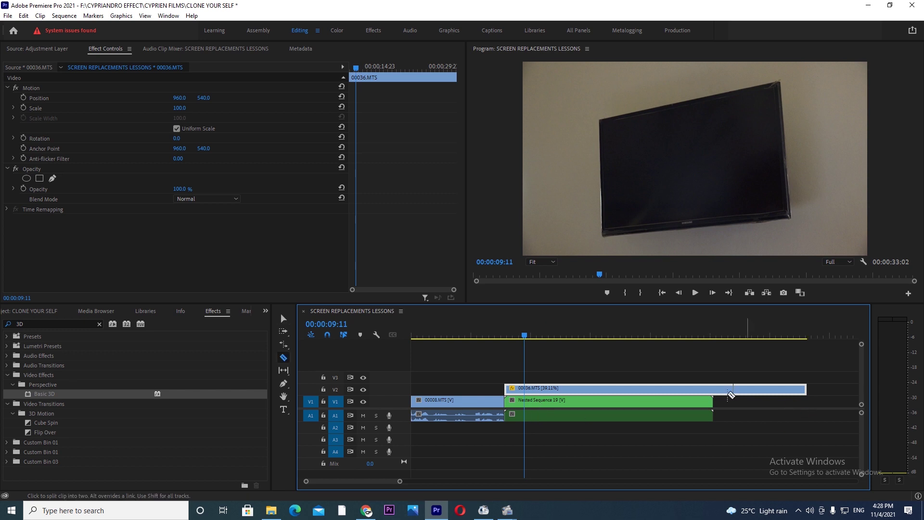
pyautogui.click(713, 389)
pyautogui.press('v')
pyautogui.click(726, 389)
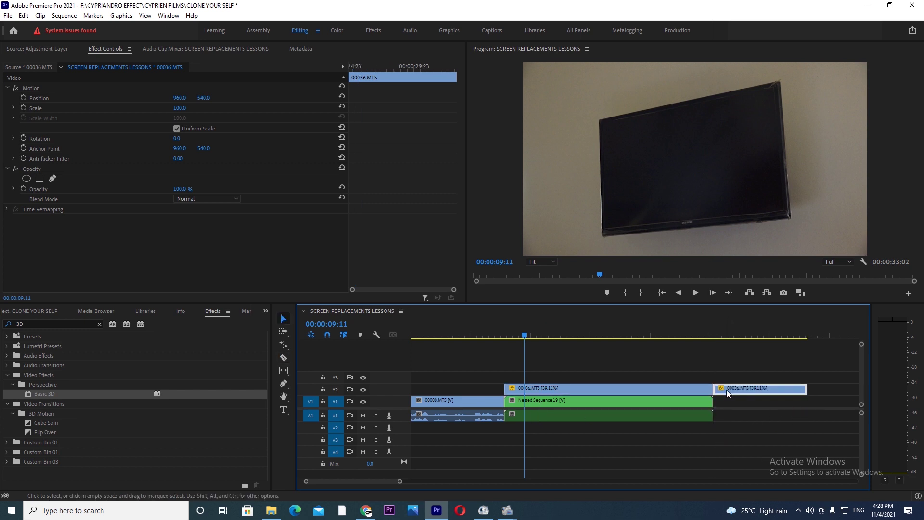
pyautogui.press('Delete')
# - Draw a closed freehand opacity mask along the inner edges of the TV screen on the 00036.MTS clip
pyautogui.click(576, 390)
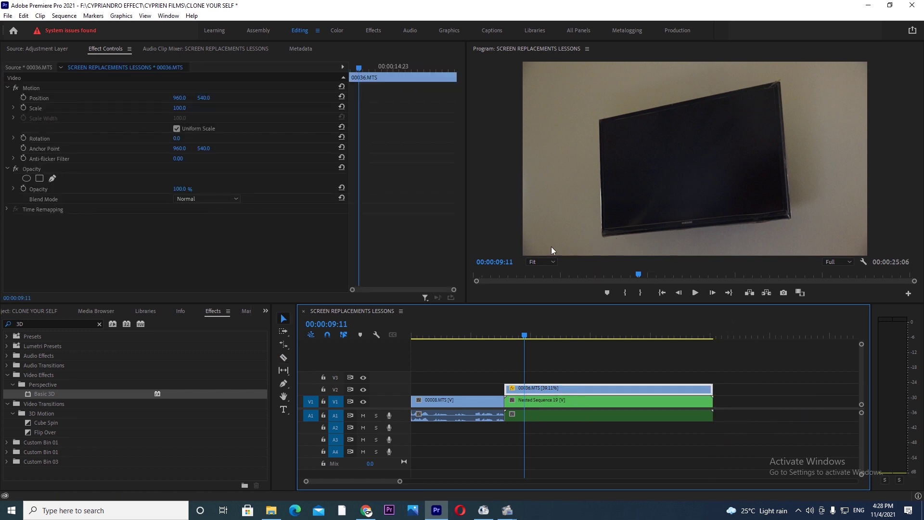
pyautogui.click(552, 262)
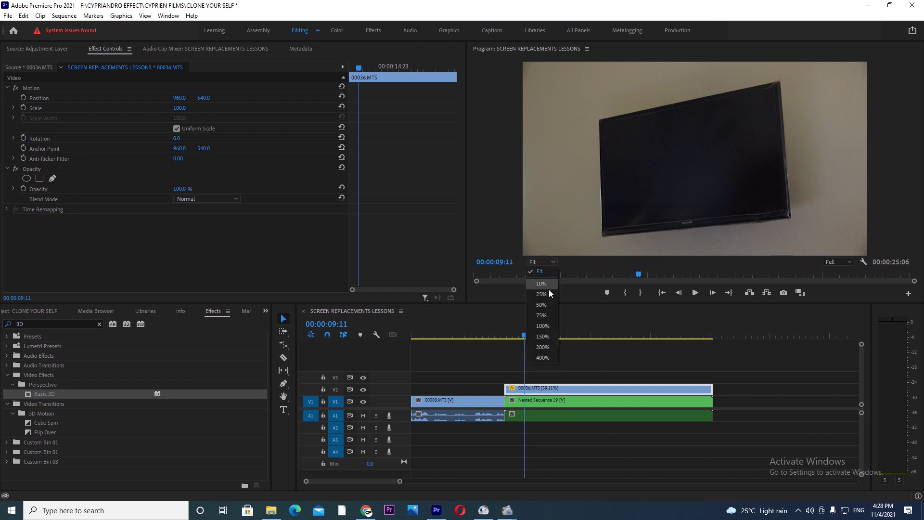
pyautogui.click(542, 316)
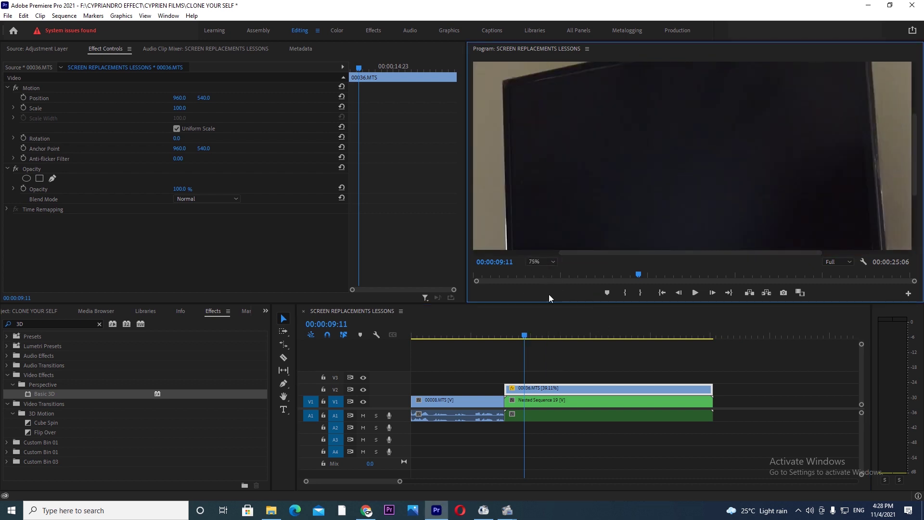
pyautogui.click(52, 179)
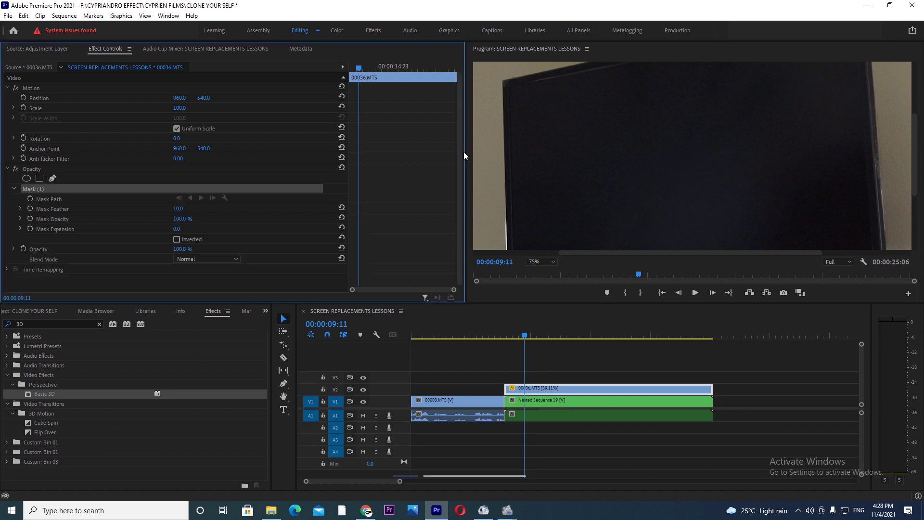
pyautogui.click(511, 87)
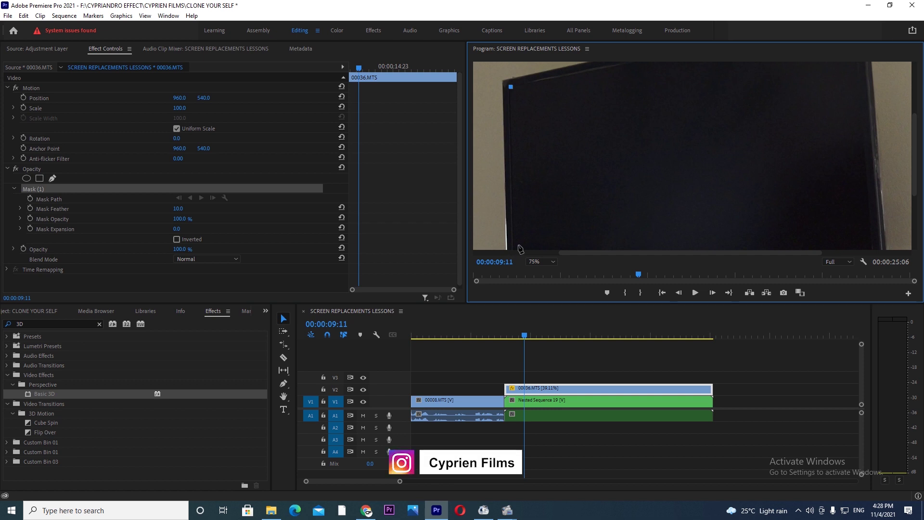
pyautogui.moveTo(915, 162); pyautogui.dragTo(919, 193)
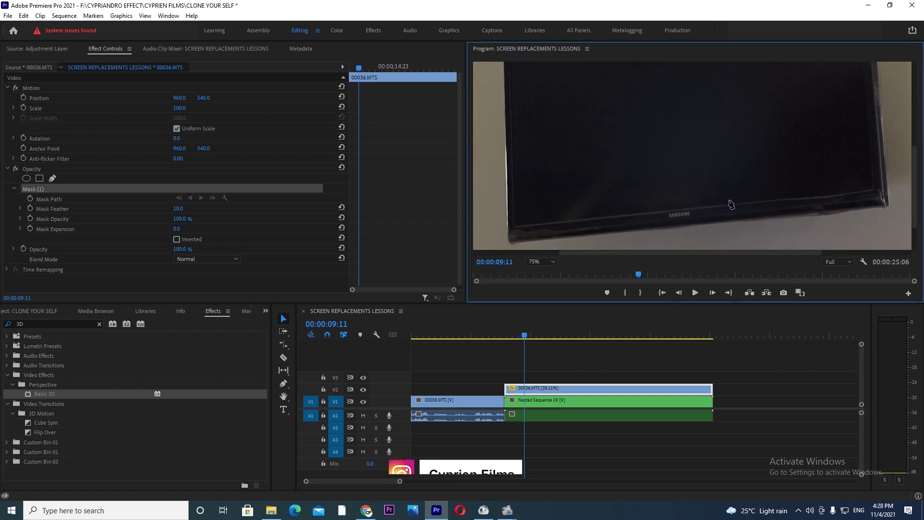
pyautogui.click(513, 227)
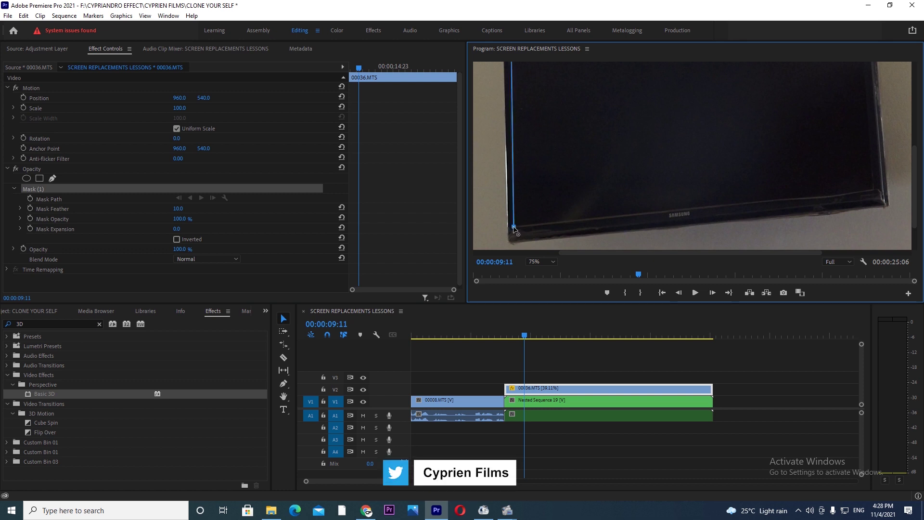
pyautogui.click(777, 200)
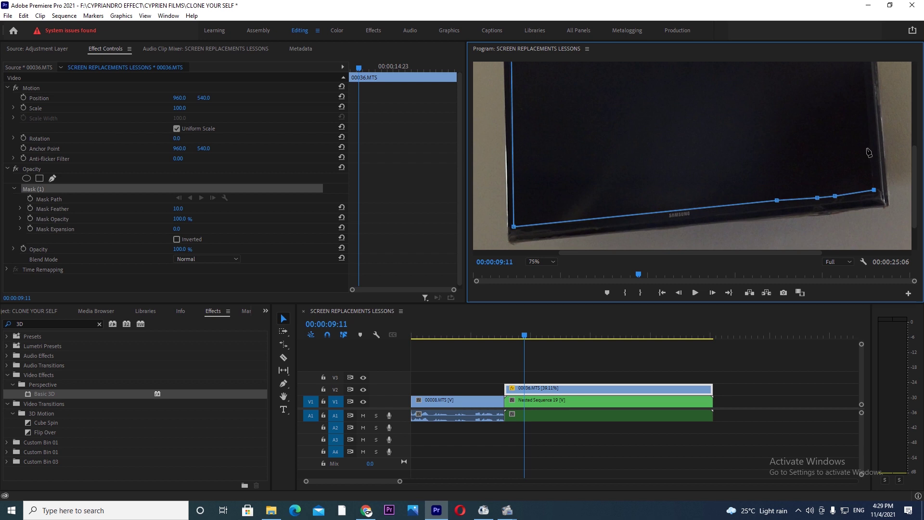
pyautogui.moveTo(916, 176); pyautogui.dragTo(920, 113)
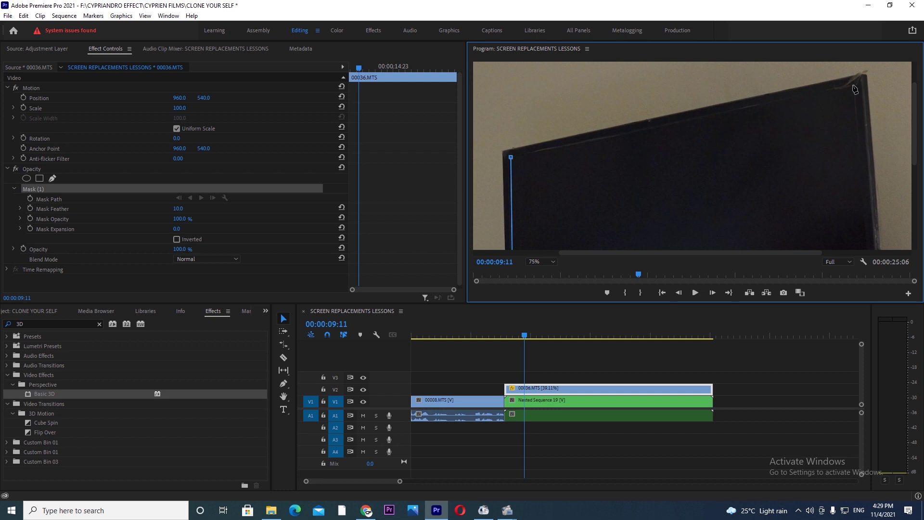
pyautogui.click(854, 86)
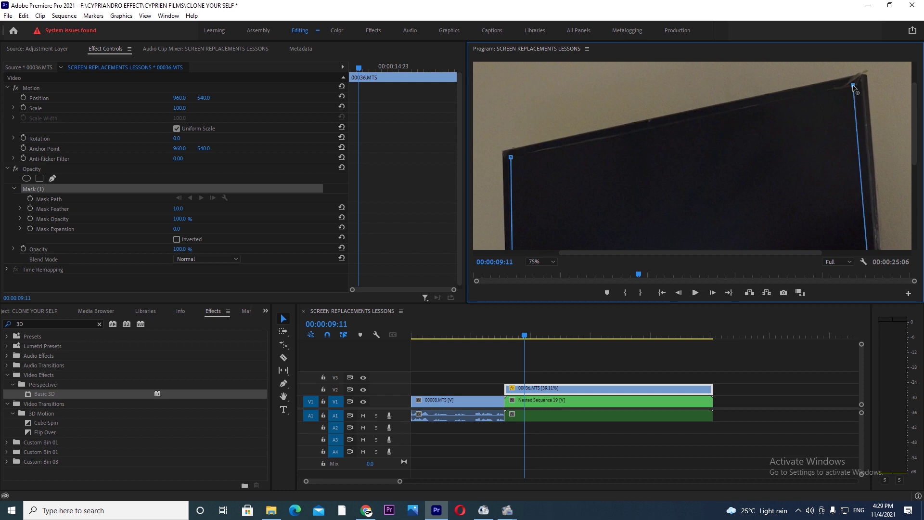
pyautogui.click(512, 158)
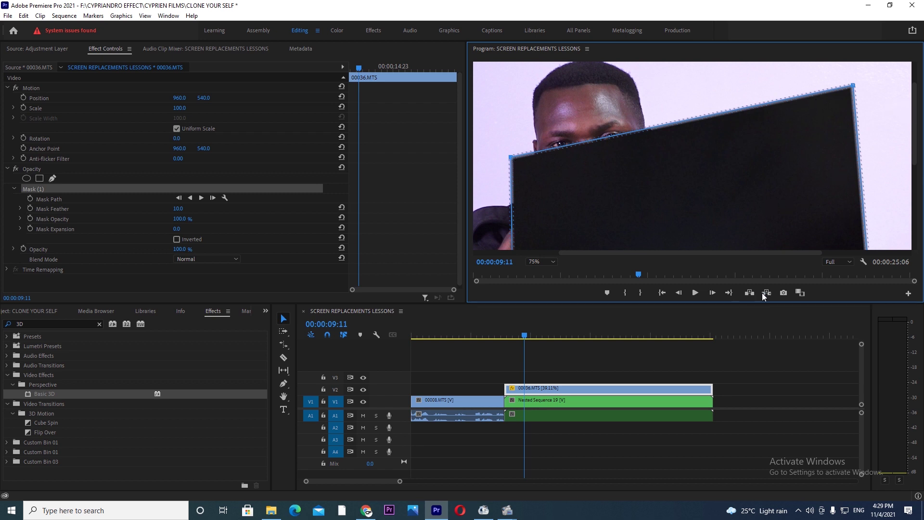
# - Fit the whole frame in the program preview and invert the TV clip's mask
pyautogui.click(552, 260)
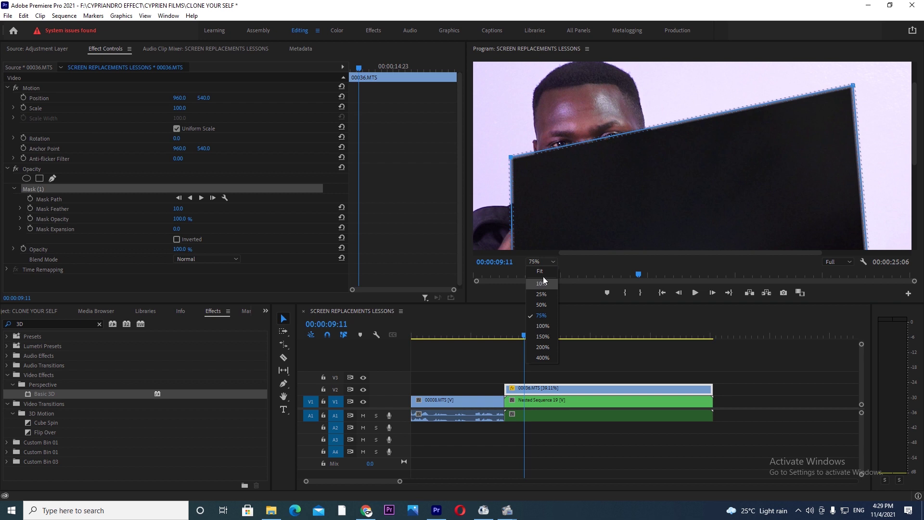
pyautogui.click(544, 270)
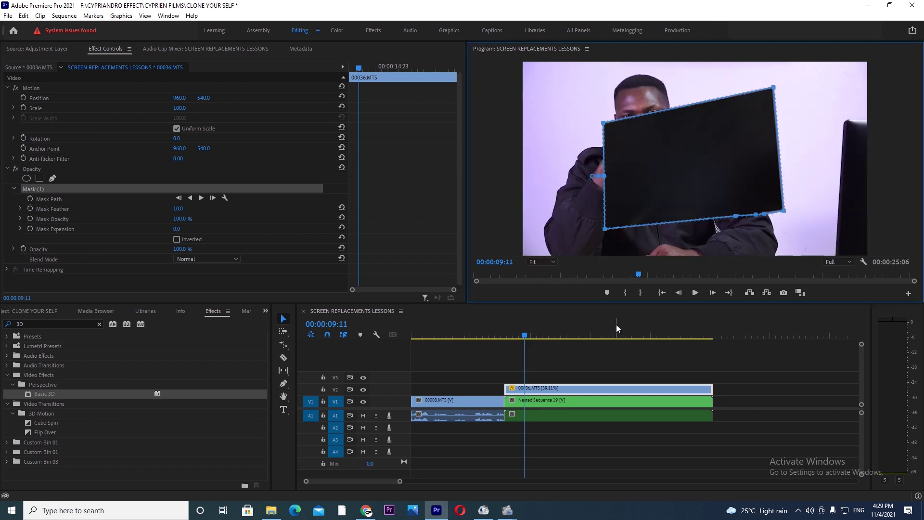
pyautogui.click(177, 239)
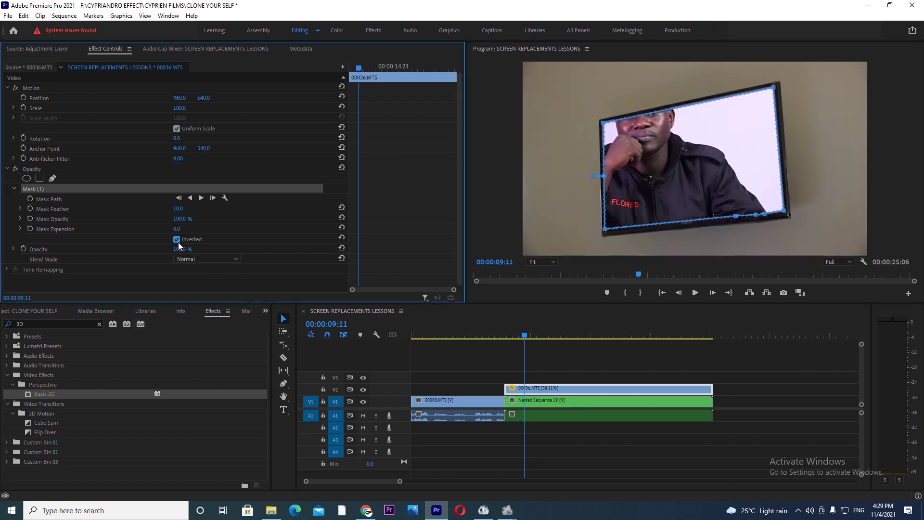
# - Set the nested sequence's scale to 58 and its rotation to -9° to match the tilted TV screen
pyautogui.click(590, 402)
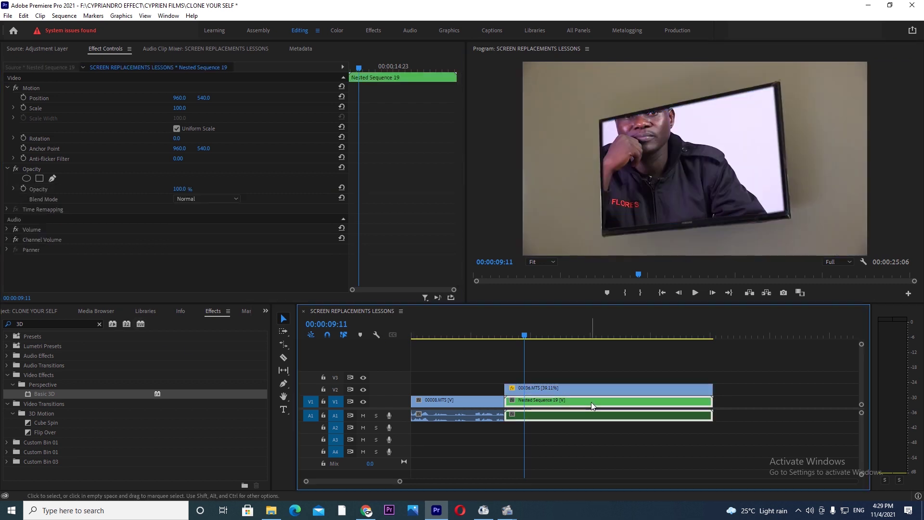
pyautogui.moveTo(182, 110); pyautogui.dragTo(163, 110)
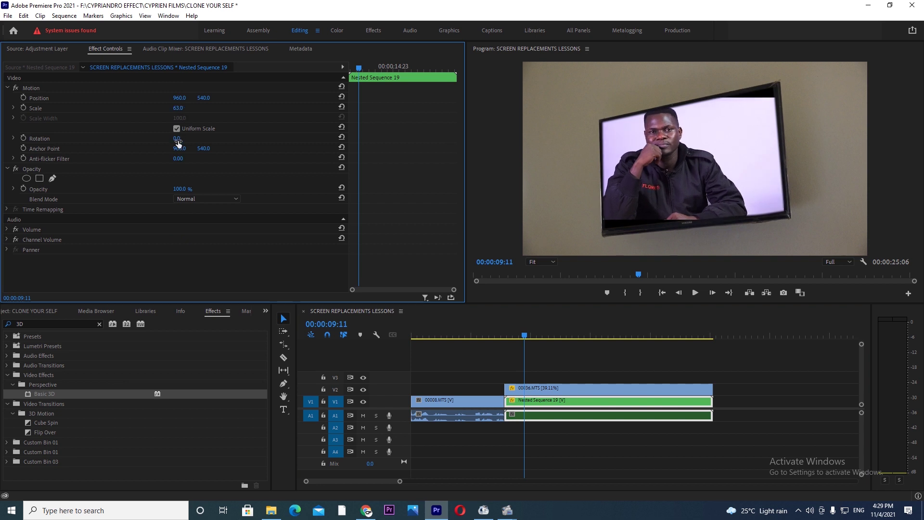
pyautogui.moveTo(177, 138); pyautogui.dragTo(171, 138)
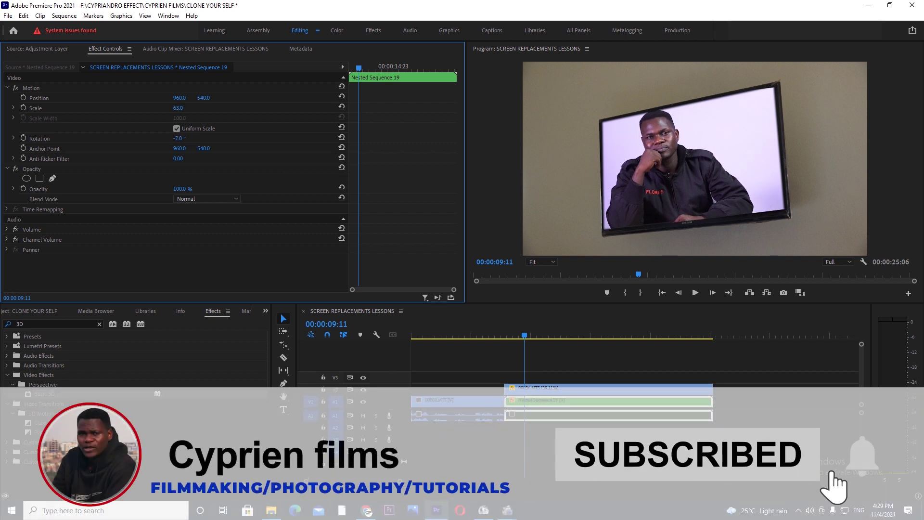
pyautogui.moveTo(185, 108); pyautogui.dragTo(185, 109)
pyautogui.moveTo(181, 140); pyautogui.dragTo(179, 111)
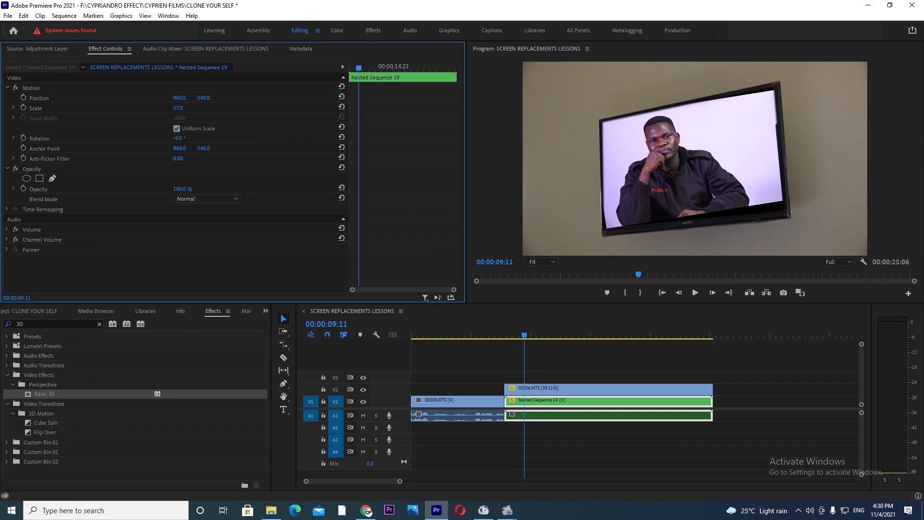
pyautogui.moveTo(178, 112); pyautogui.dragTo(179, 112)
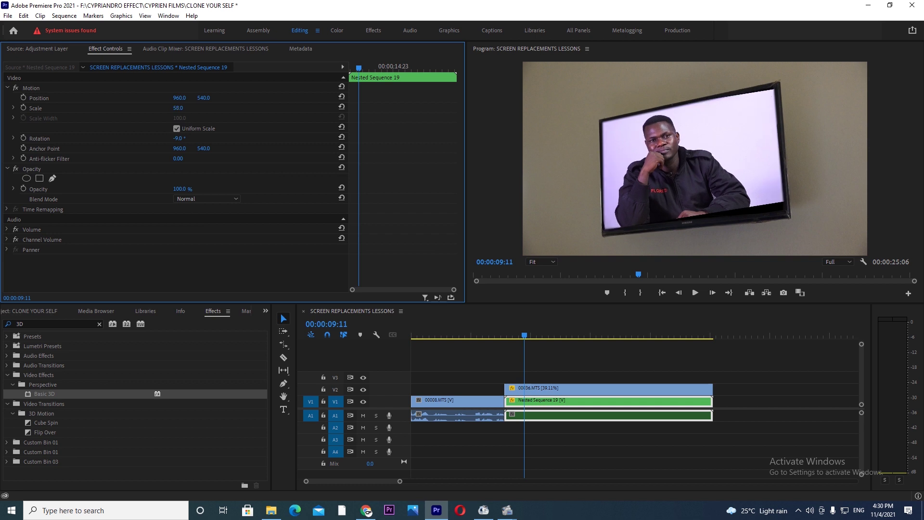
# - Shift the nested sequence left within the TV frame to a horizontal position of 925
pyautogui.moveTo(179, 98); pyautogui.dragTo(68, 106)
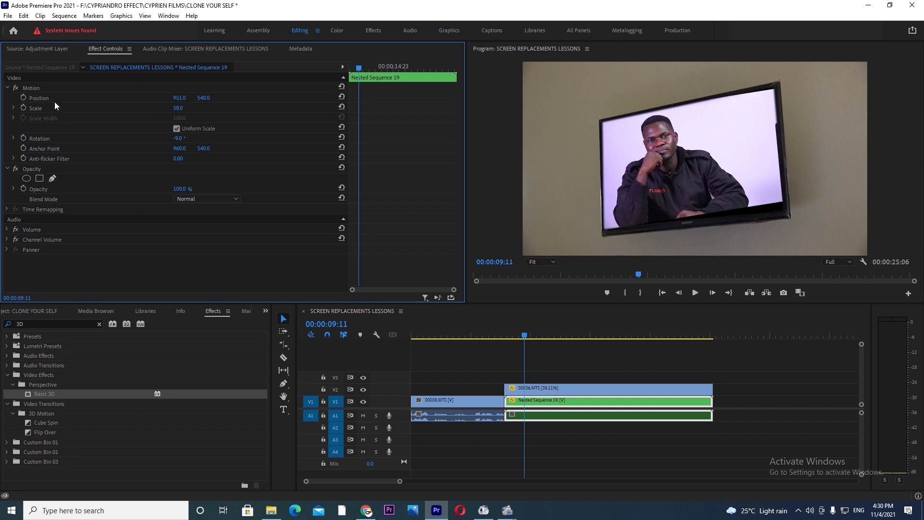
pyautogui.click(39, 97)
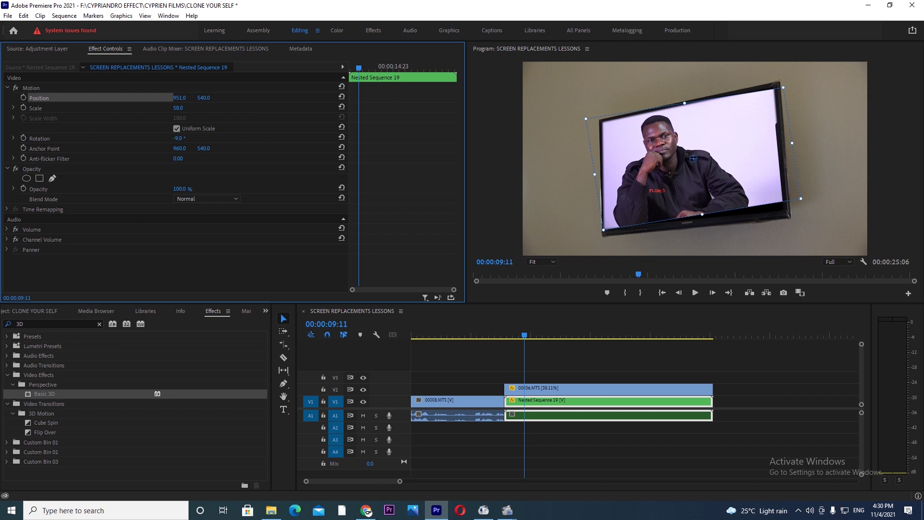
pyautogui.moveTo(179, 98); pyautogui.dragTo(167, 98)
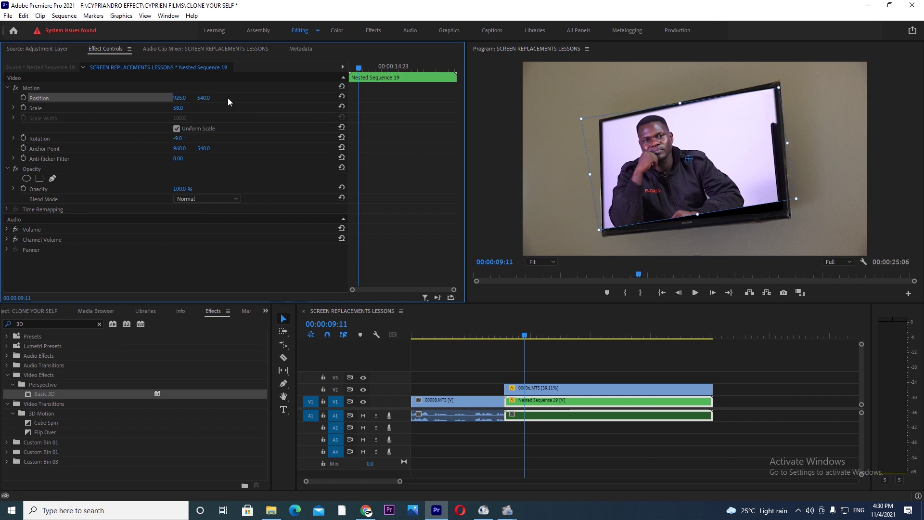
pyautogui.moveTo(204, 97); pyautogui.dragTo(207, 97)
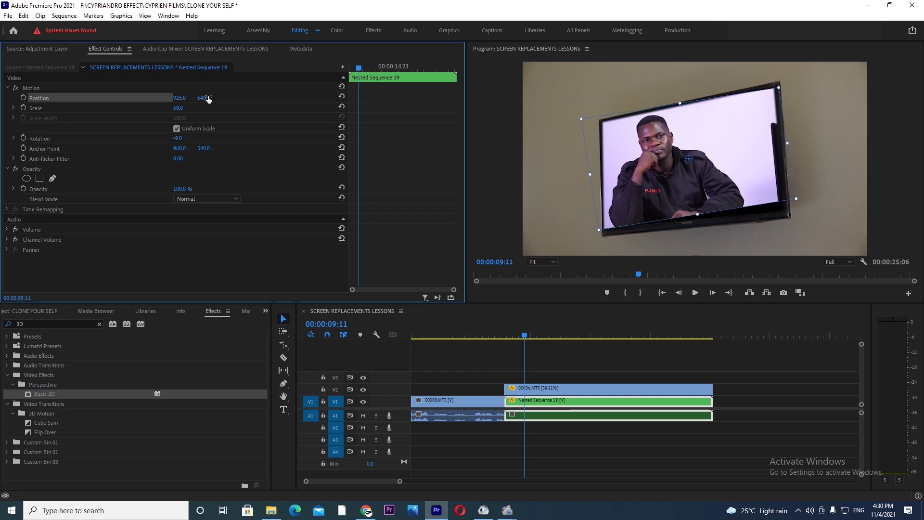
# - Find the Basic 3D effect by searching for 3D, apply it to the nested sequence and set its swivel to 4°
pyautogui.click(57, 325)
pyautogui.press('BackSpace')
pyautogui.press('BackSpace')
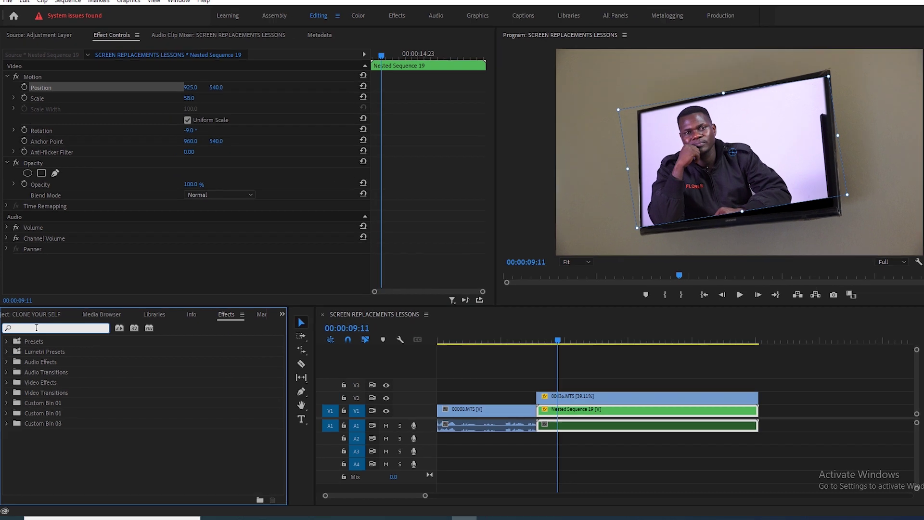
pyautogui.write('3D')
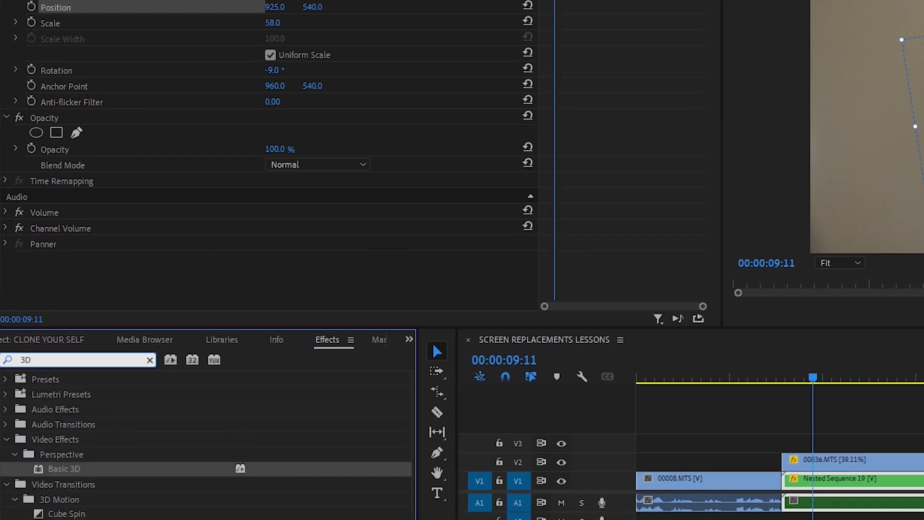
pyautogui.moveTo(58, 470); pyautogui.dragTo(826, 469)
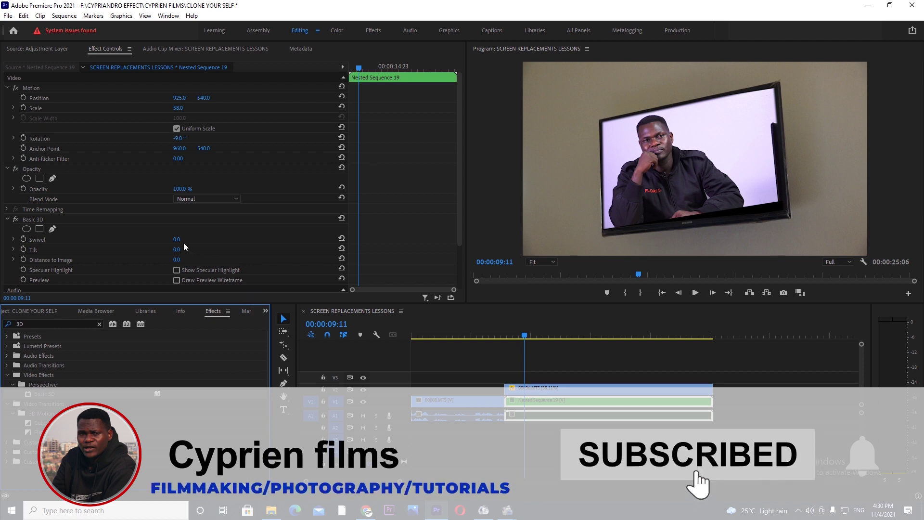
pyautogui.moveTo(177, 239); pyautogui.dragTo(189, 238)
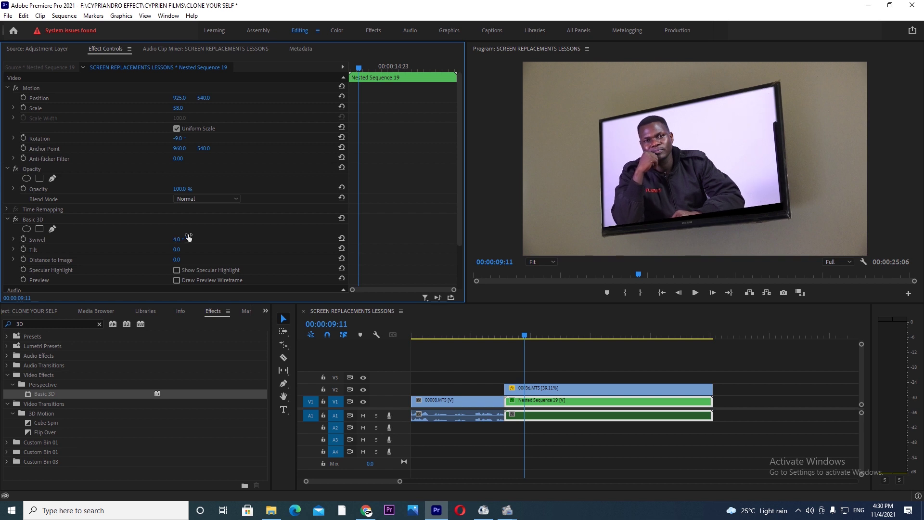
# - Try scale values of 70 and 65 on the nested sequence
pyautogui.click(178, 109)
pyautogui.write('70')
pyautogui.press('Return')
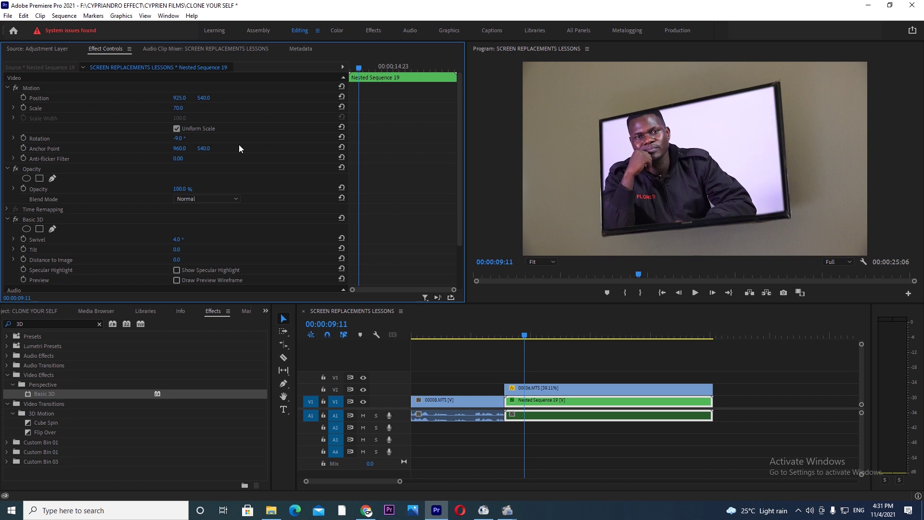
pyautogui.click(185, 107)
pyautogui.write('65')
pyautogui.press('Return')
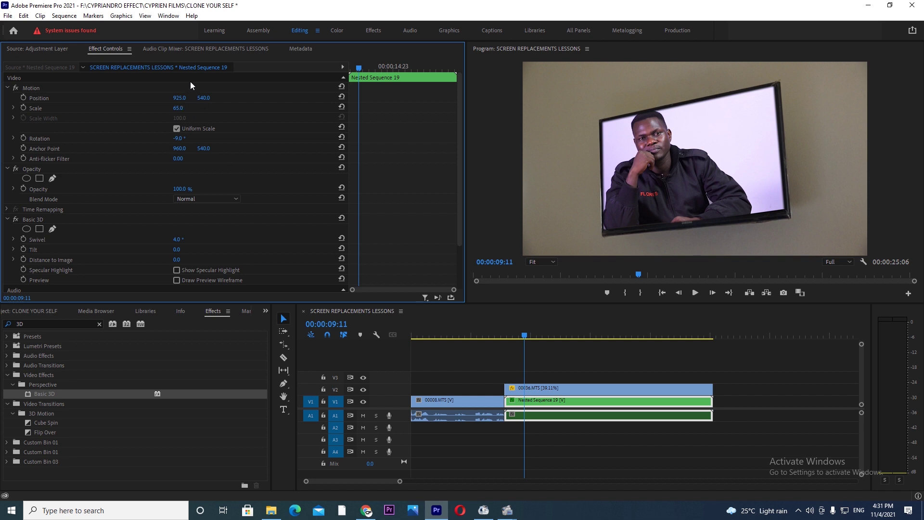
# - Lower the nested sequence within the TV frame to a vertical position of 564
pyautogui.moveTo(206, 98); pyautogui.dragTo(214, 98)
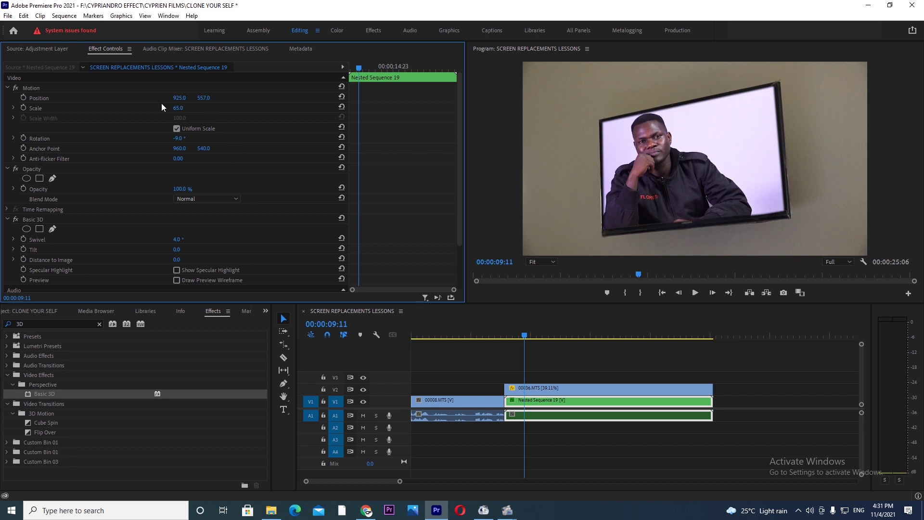
pyautogui.click(43, 98)
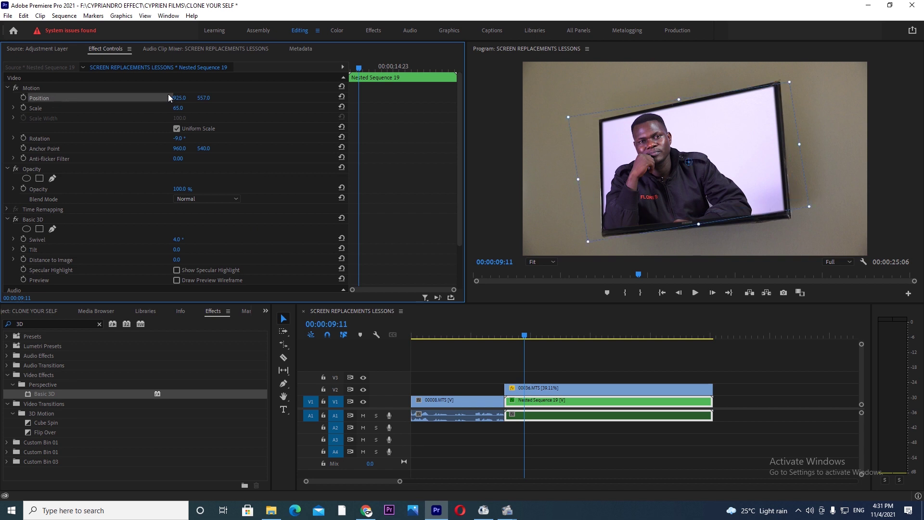
pyautogui.moveTo(203, 98); pyautogui.dragTo(206, 97)
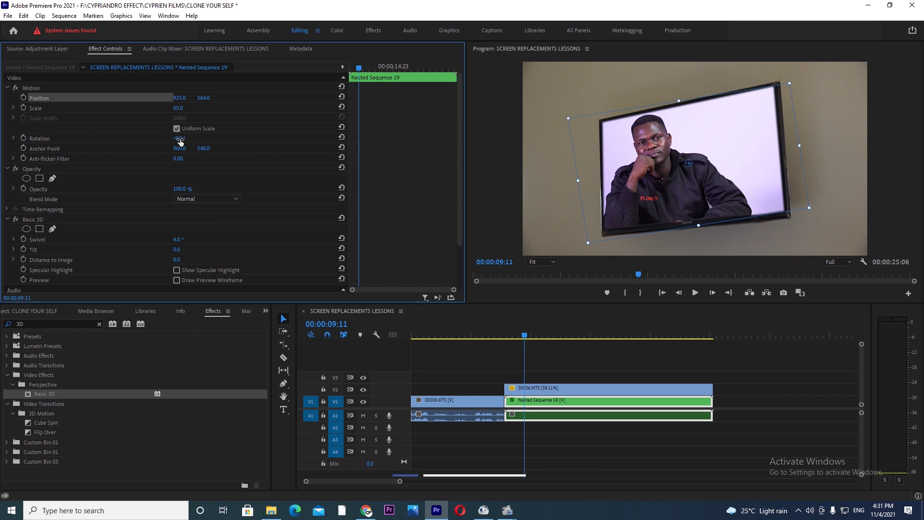
# - Set the nested sequence's scale to 68 and lower it to a vertical position of about 578
pyautogui.click(178, 108)
pyautogui.write('6')
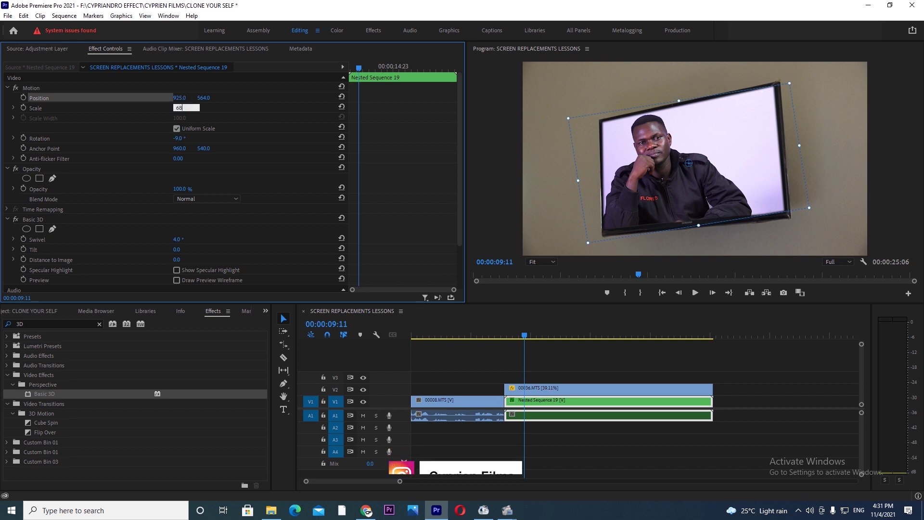
pyautogui.write('8')
pyautogui.press('Return')
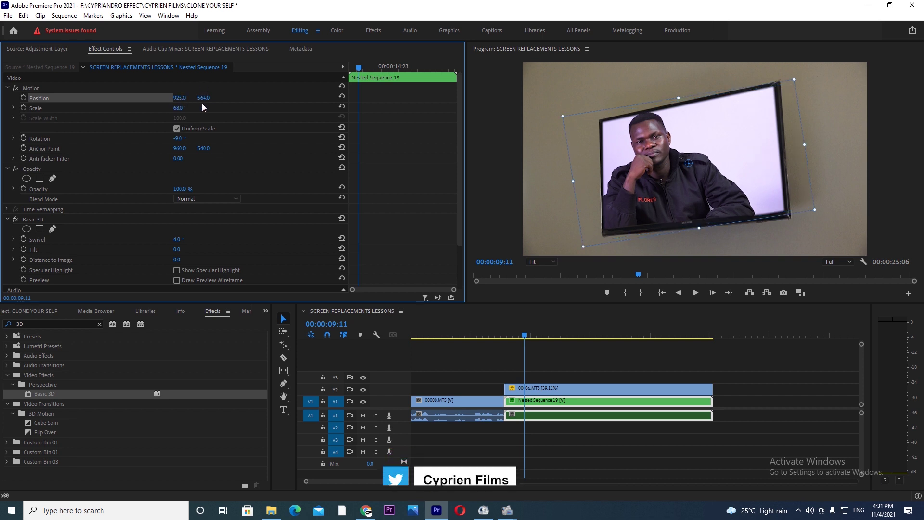
pyautogui.moveTo(200, 97); pyautogui.dragTo(204, 97)
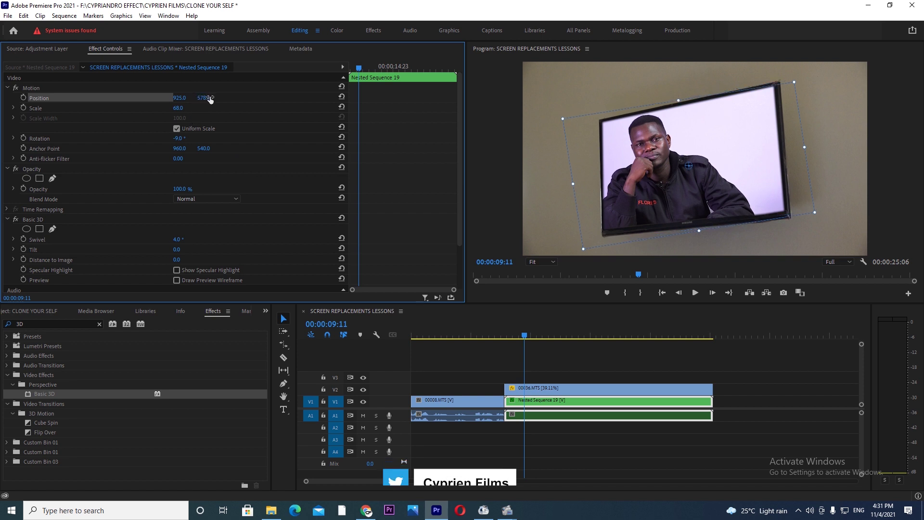
# - Shift the nested sequence within the TV frame to a horizontal position of 1019
pyautogui.moveTo(177, 97); pyautogui.dragTo(186, 98)
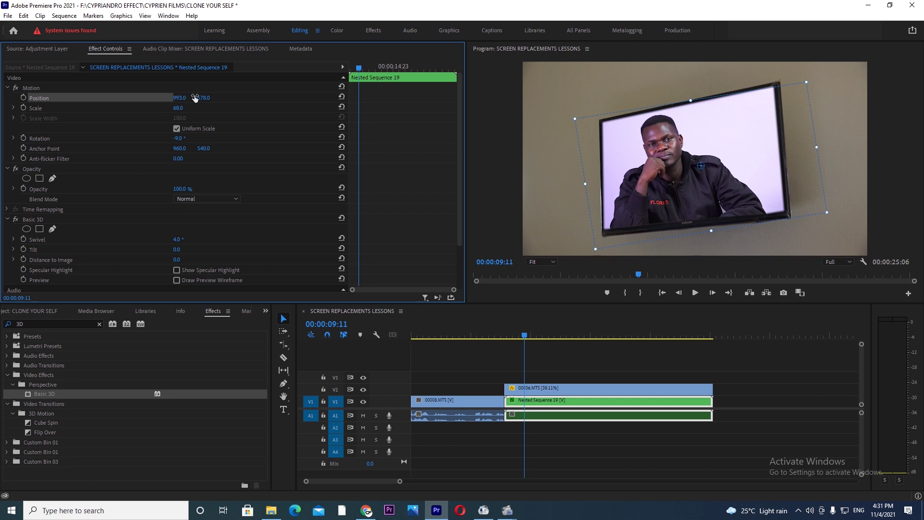
pyautogui.moveTo(177, 99); pyautogui.dragTo(190, 99)
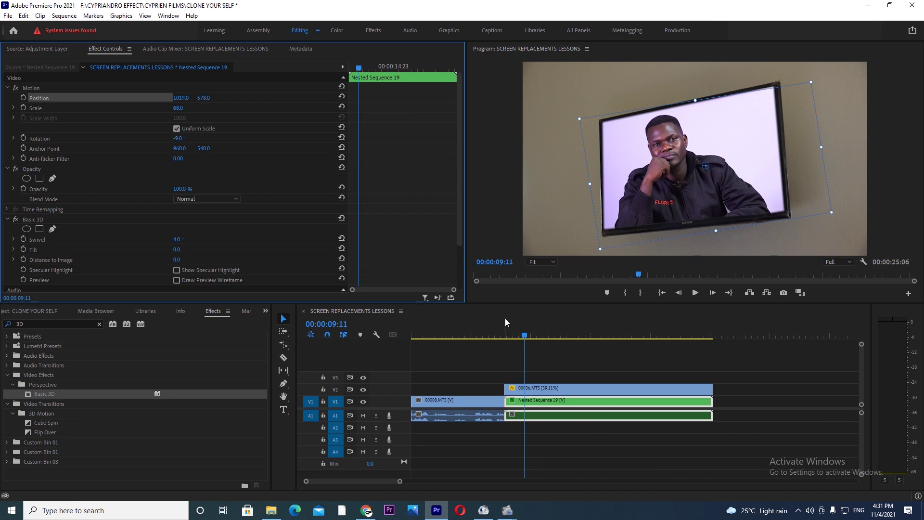
# - Play the composite from the start of the masked TV clip and move the playhead back to 00:00:15:23
pyautogui.click(504, 337)
pyautogui.press('space')
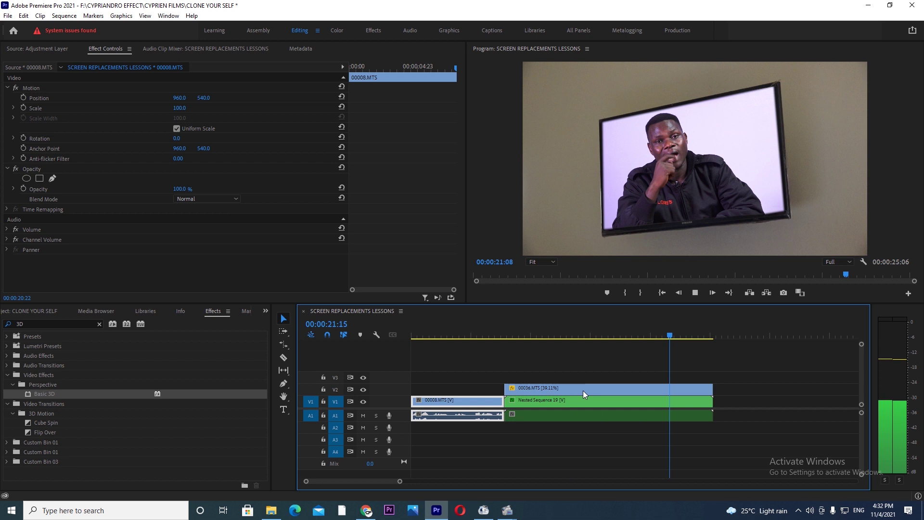
pyautogui.click(637, 389)
pyautogui.click(620, 331)
pyautogui.moveTo(639, 332); pyautogui.dragTo(603, 346)
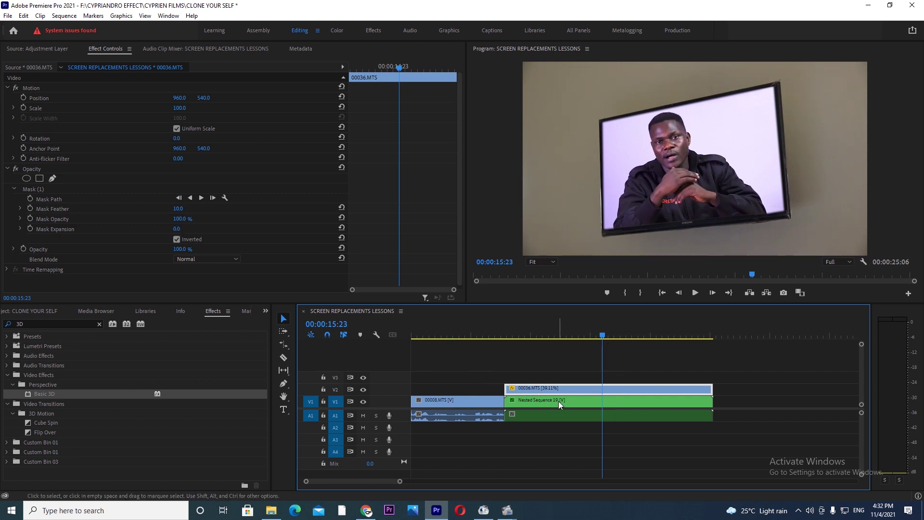
pyautogui.hotkey('ctrl', 's')
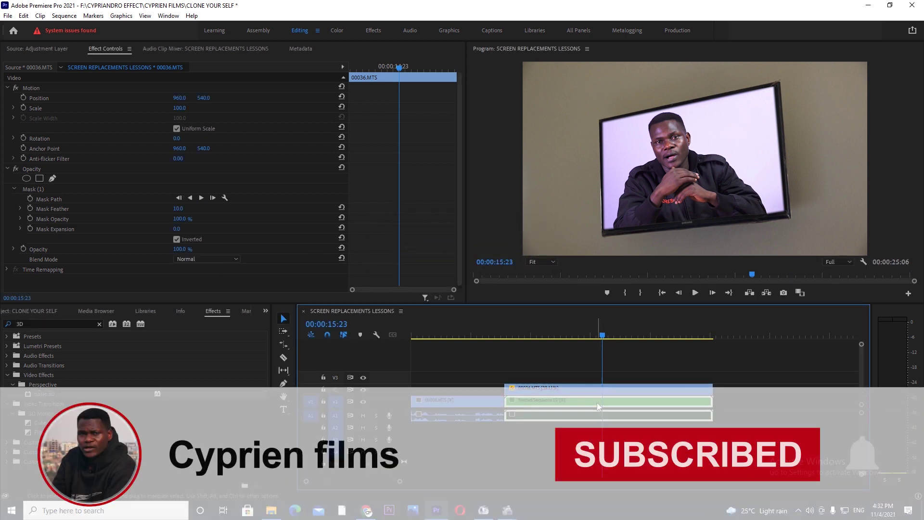
# - Set the nested sequence's Basic 3D tilt to -10° and its vertical anchor point to 581
pyautogui.click(597, 403)
pyautogui.scroll(-2, 458, 235)
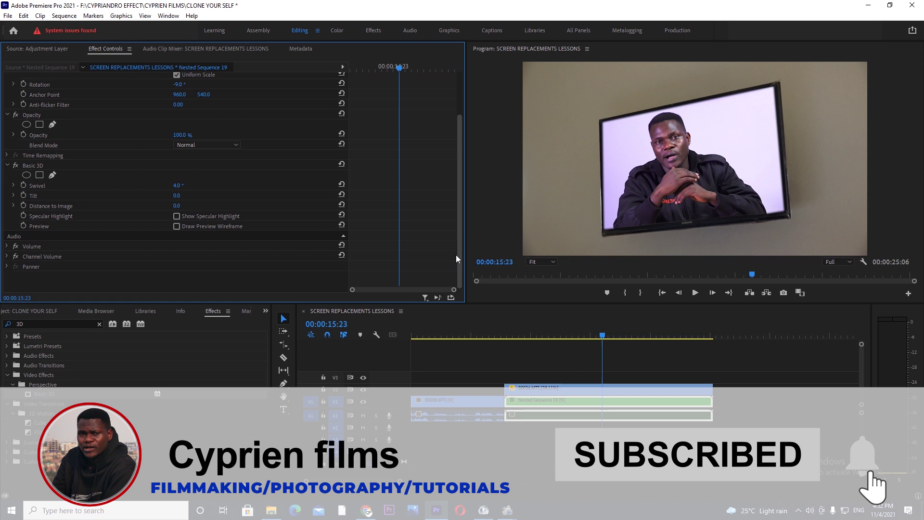
pyautogui.moveTo(178, 199)
pyautogui.mouseDown()
pyautogui.moveTo(155, 199)
pyautogui.moveTo(164, 199)
pyautogui.mouseUp()
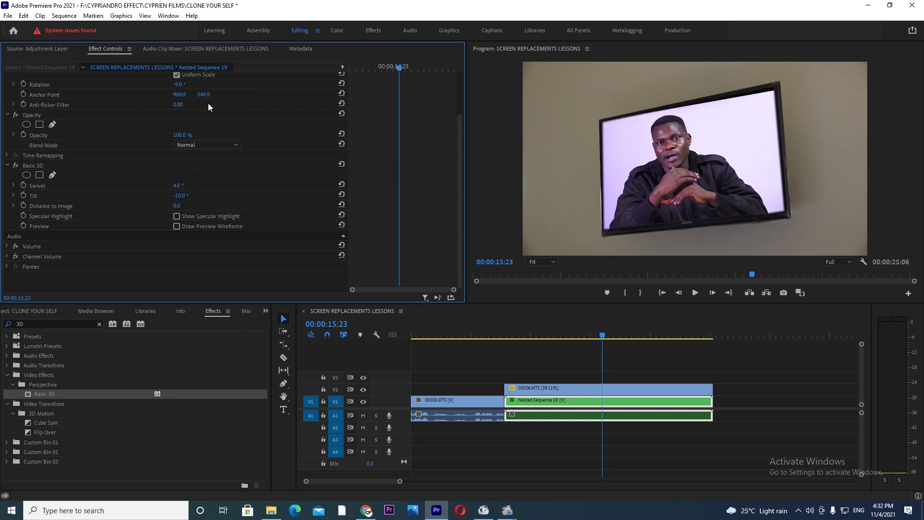
pyautogui.moveTo(208, 96); pyautogui.dragTo(219, 95)
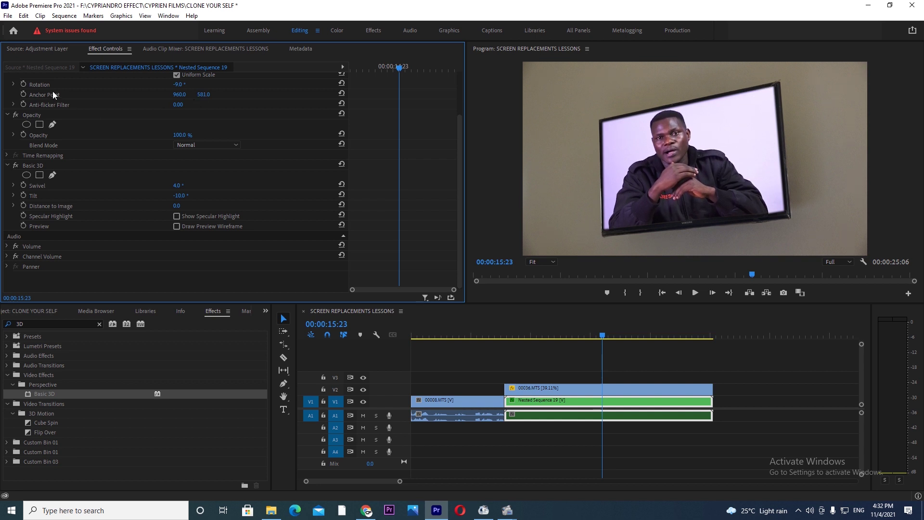
# - Set the nested sequence's vertical position to 582
pyautogui.moveTo(458, 159); pyautogui.dragTo(479, 89)
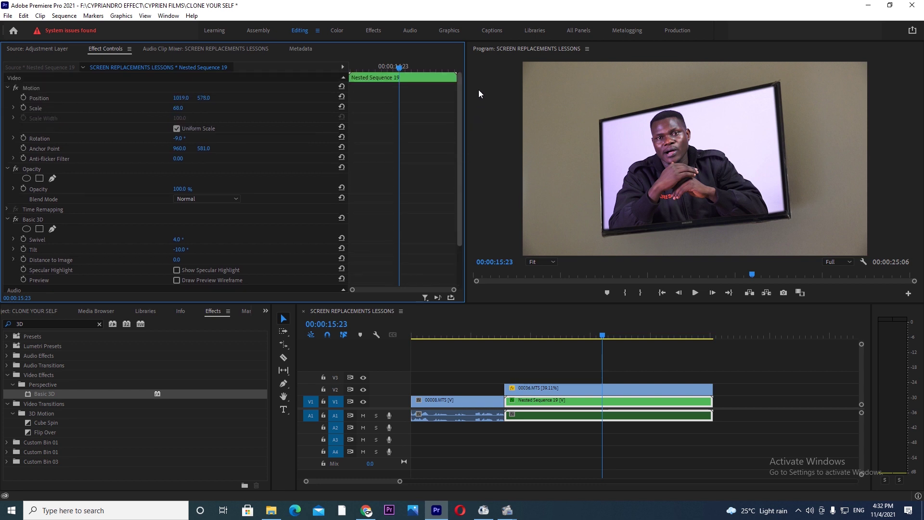
pyautogui.click(37, 98)
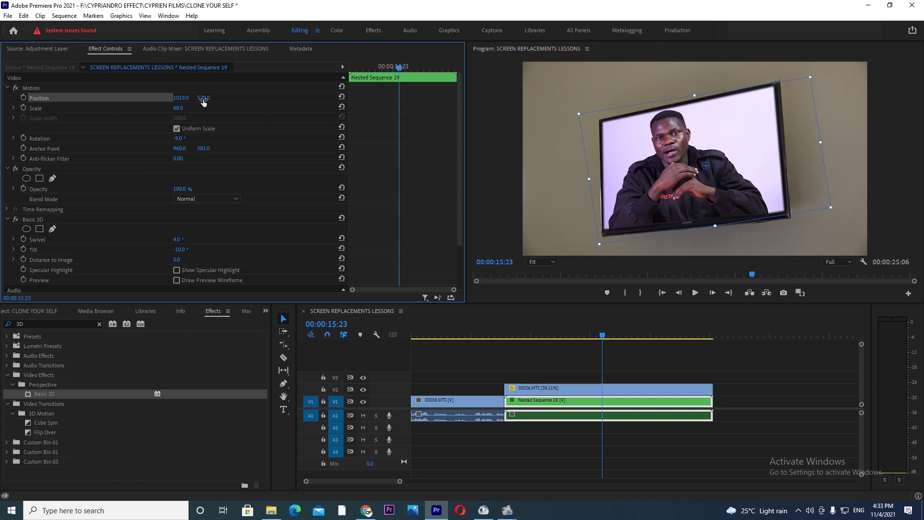
pyautogui.moveTo(204, 98); pyautogui.dragTo(203, 97)
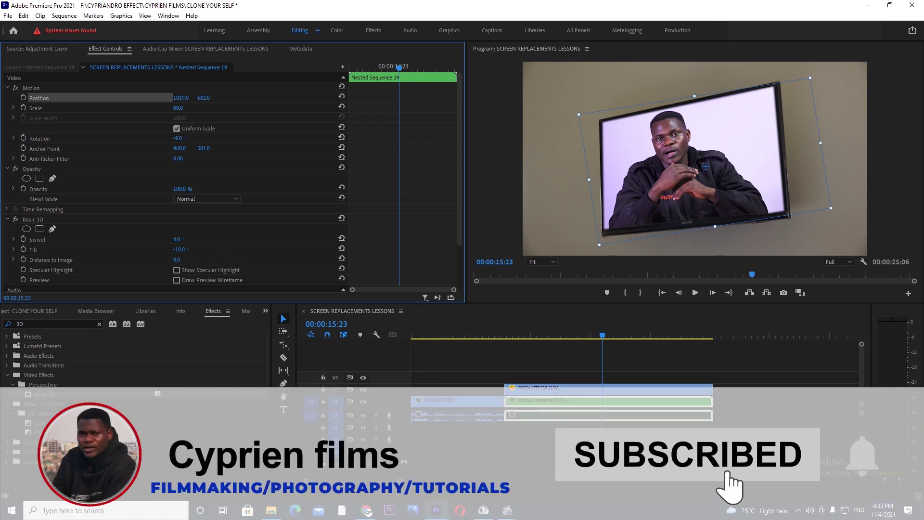
# - Try a Basic 3D distance to image of 4 on the nested sequence and undo it
pyautogui.moveTo(179, 260); pyautogui.dragTo(188, 259)
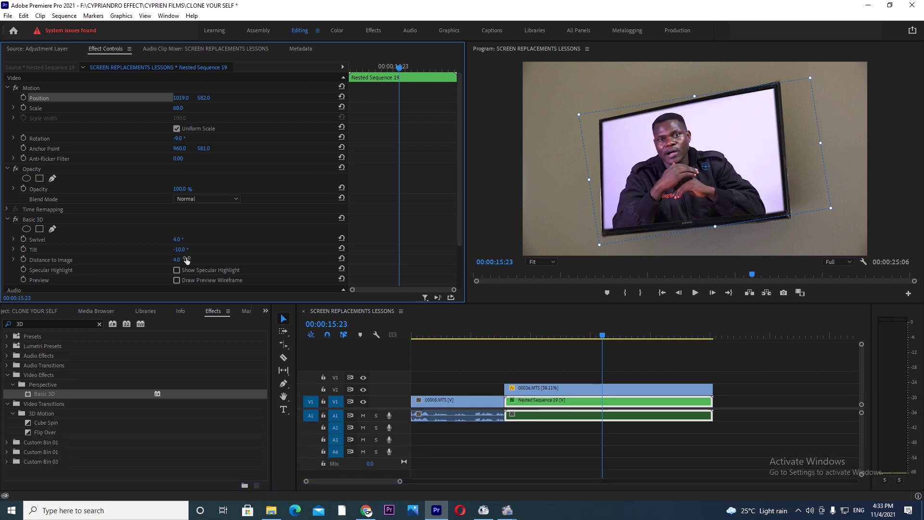
pyautogui.hotkey('ctrl', 'z')
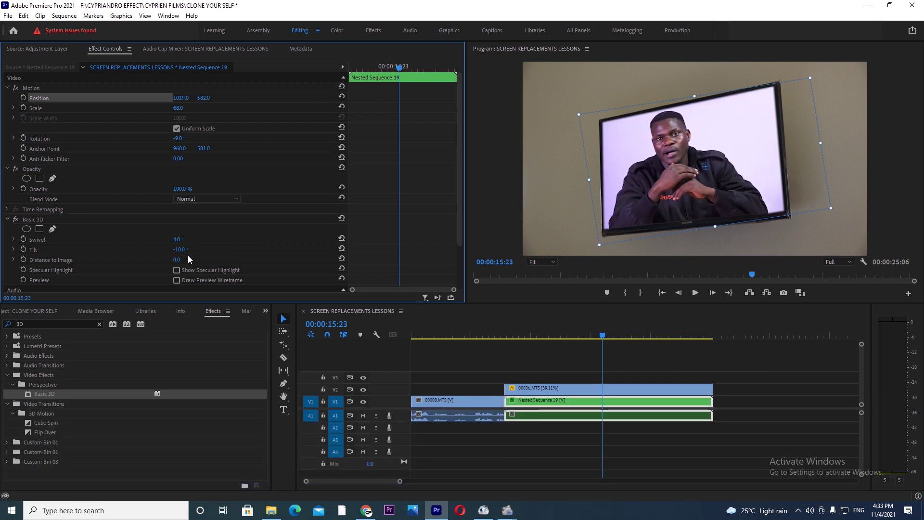
# - Play the adjusted screen replacement from the beginning of the masked TV clip
pyautogui.click(623, 391)
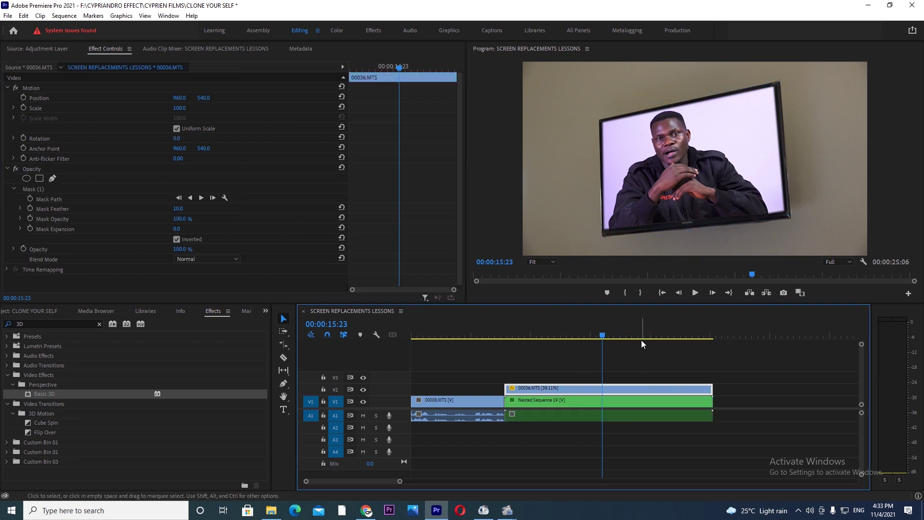
pyautogui.moveTo(606, 334); pyautogui.dragTo(504, 337)
pyautogui.press('space')
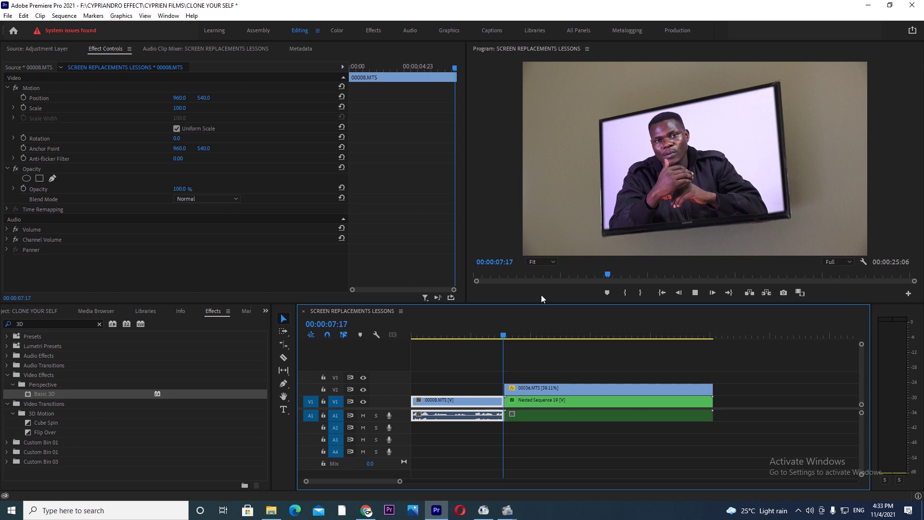
pyautogui.press('space')
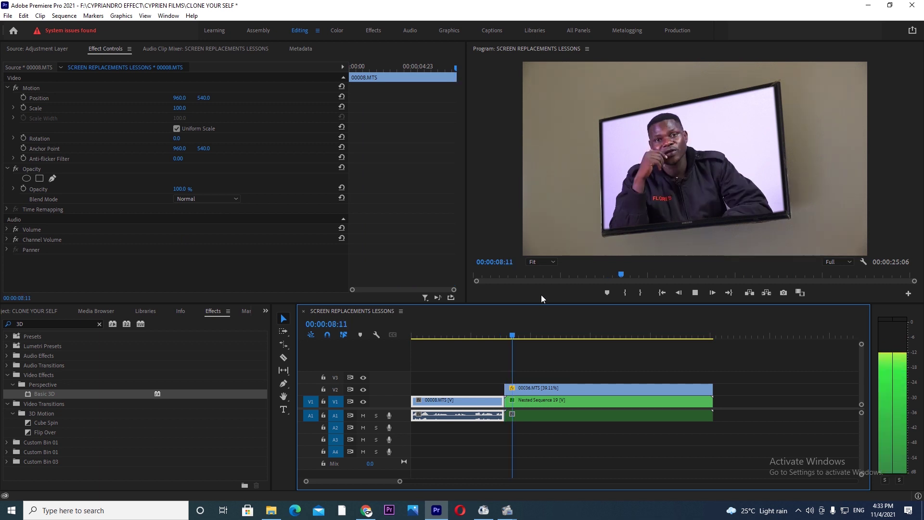
pyautogui.press('d')
pyautogui.press('space')
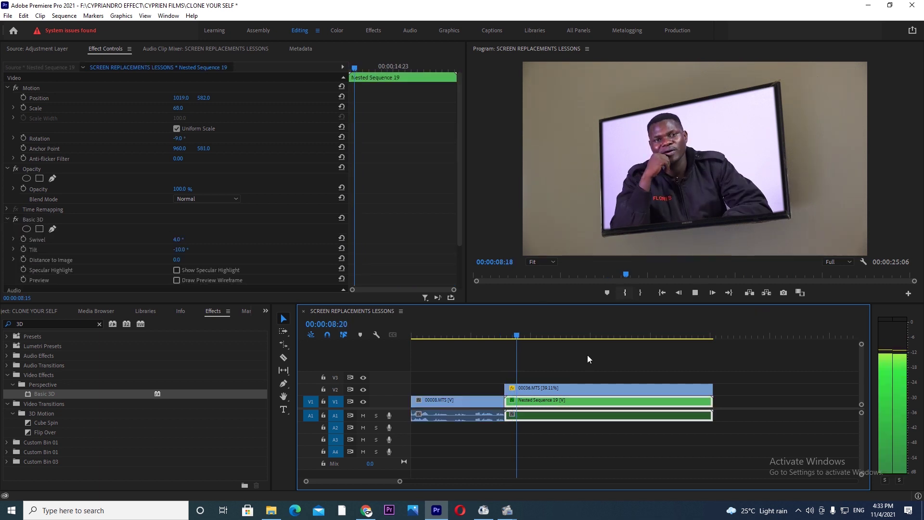
# - Scrub through the rest of the screen replacement and play its last seconds to check the fit
pyautogui.moveTo(536, 333); pyautogui.dragTo(588, 336)
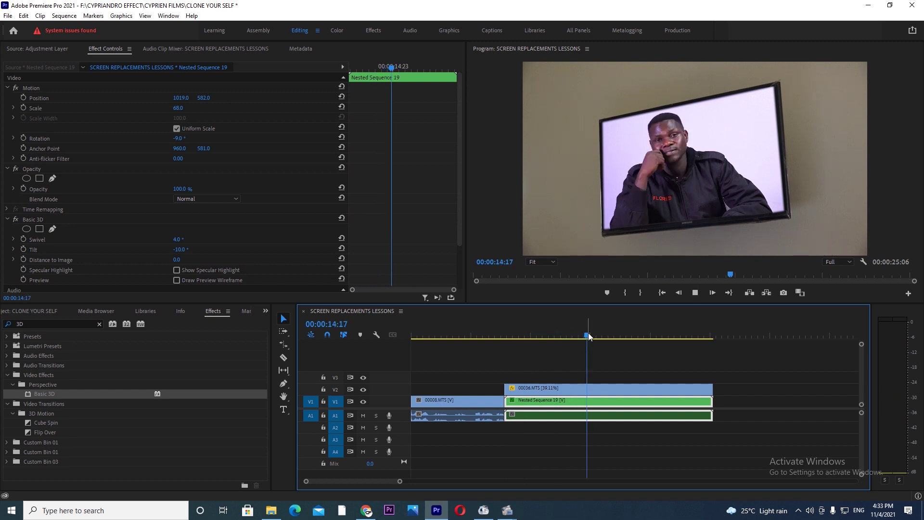
pyautogui.press('space')
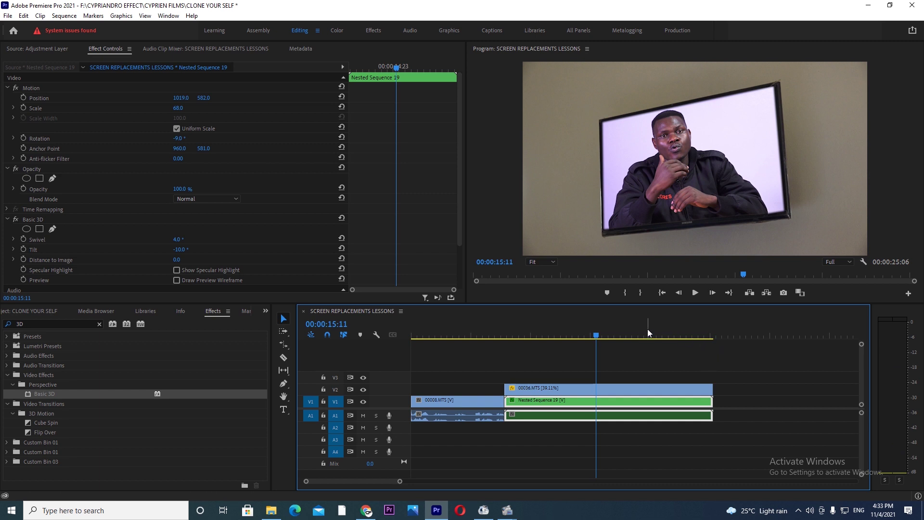
pyautogui.moveTo(645, 326); pyautogui.dragTo(685, 325)
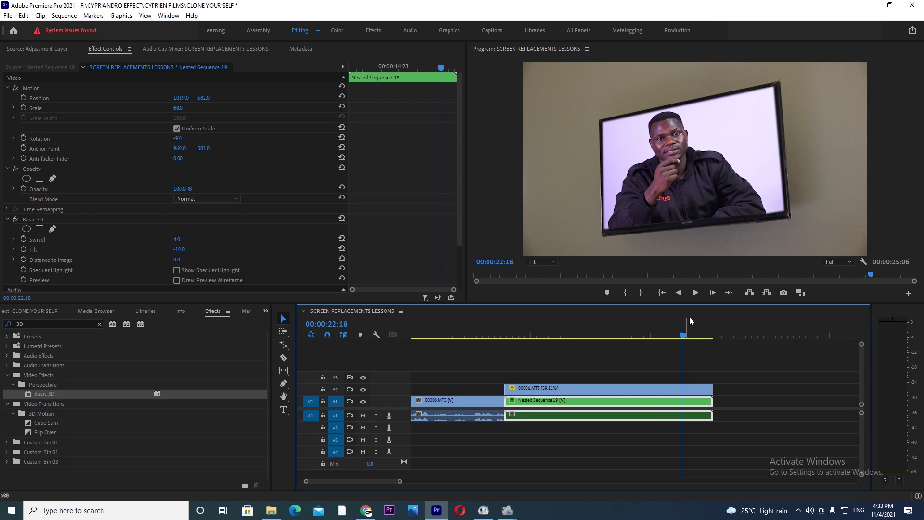
pyautogui.click(698, 334)
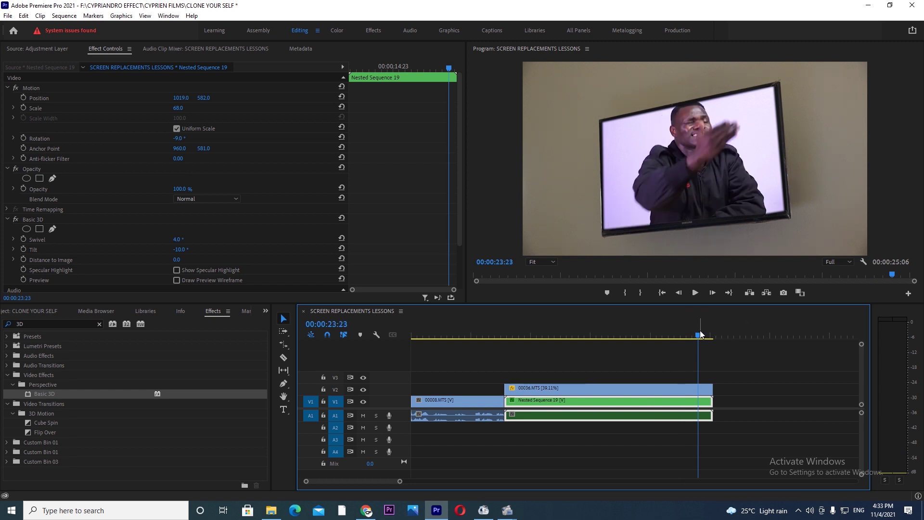
pyautogui.press('space')
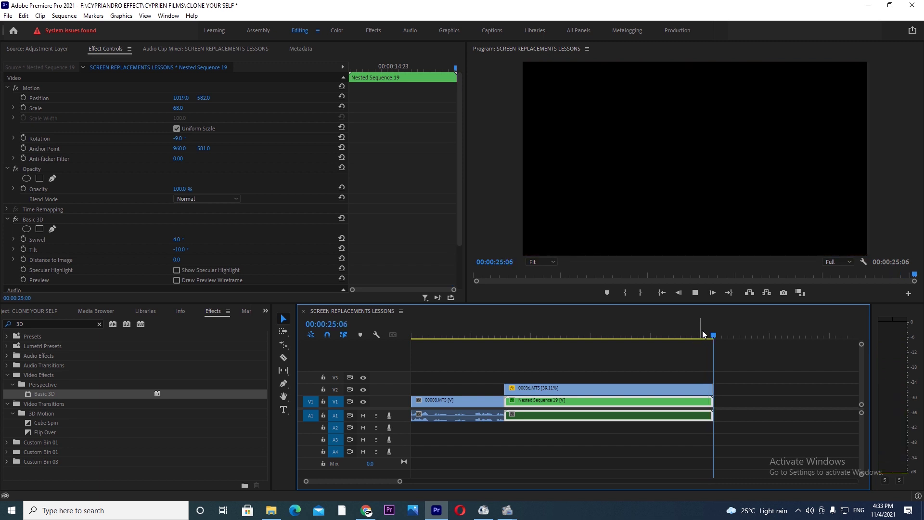
pyautogui.click(701, 332)
pyautogui.click(480, 333)
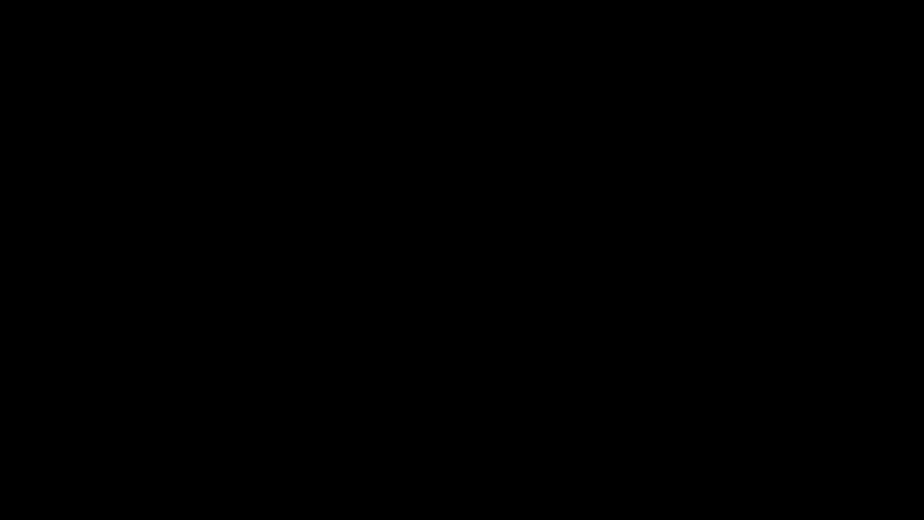